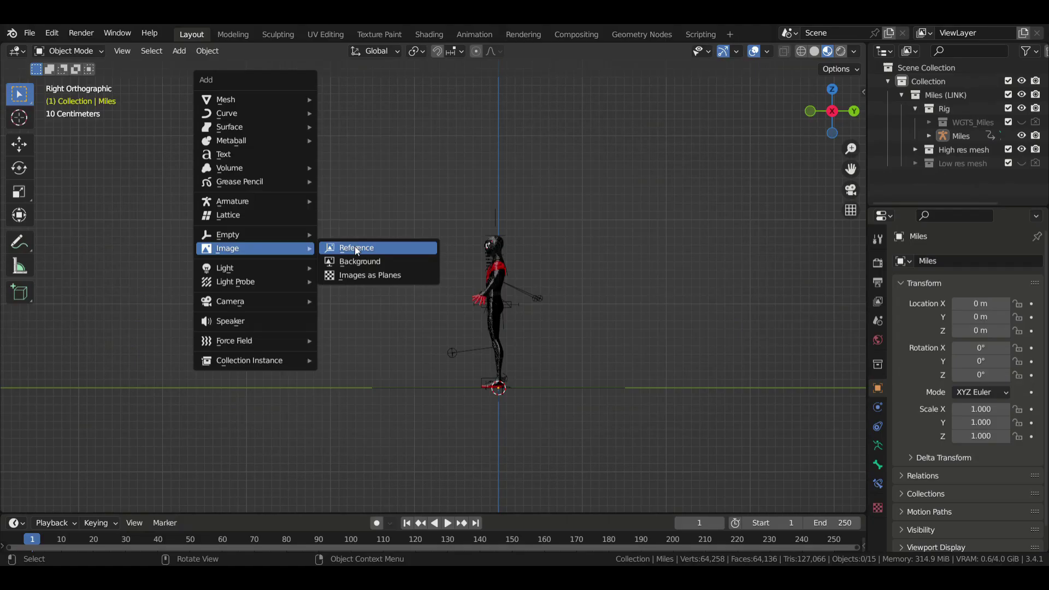
Step: Add the walk-cycle reference sketch and select the foot_ik.L bone to enter Pose Mode
click(355, 246)
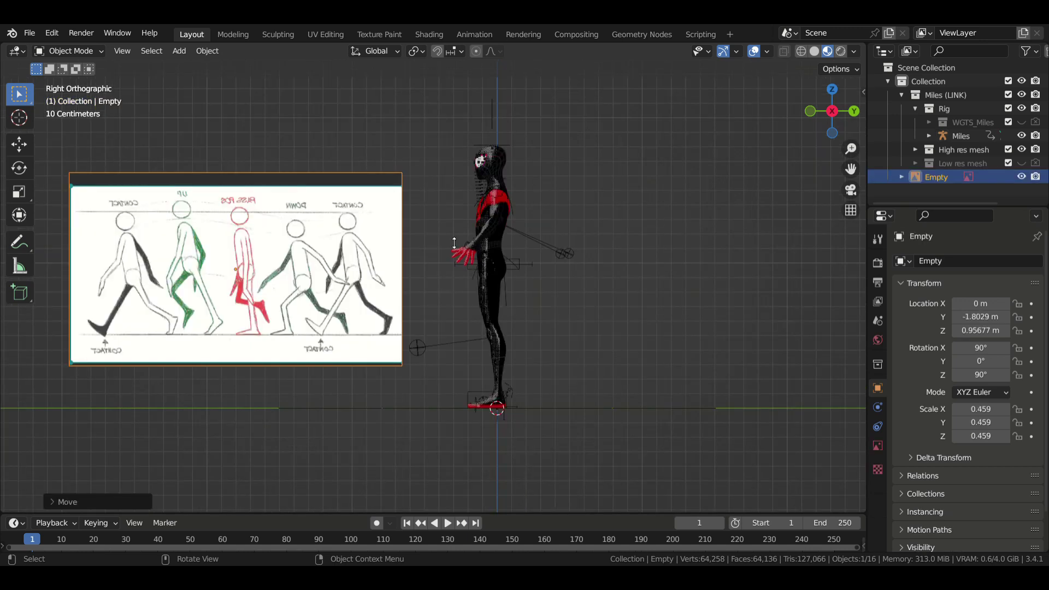
click(473, 217)
click(480, 395)
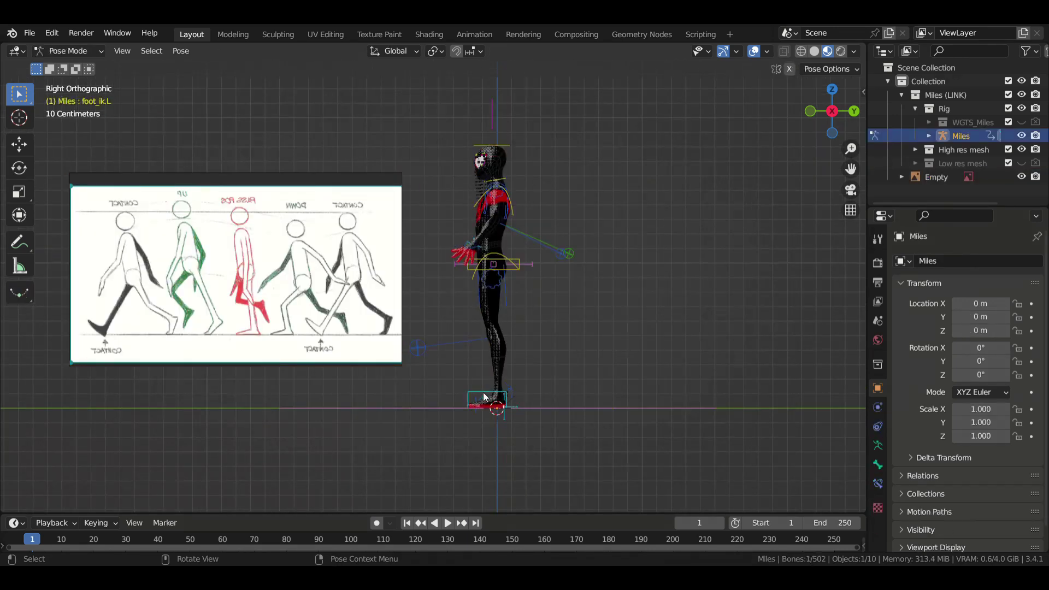
Step: Zoom in on the rig and switch the viewport to solid shading
scroll(483, 392, up, 5)
scroll(486, 369, down, 6)
scroll(568, 410, up, 1)
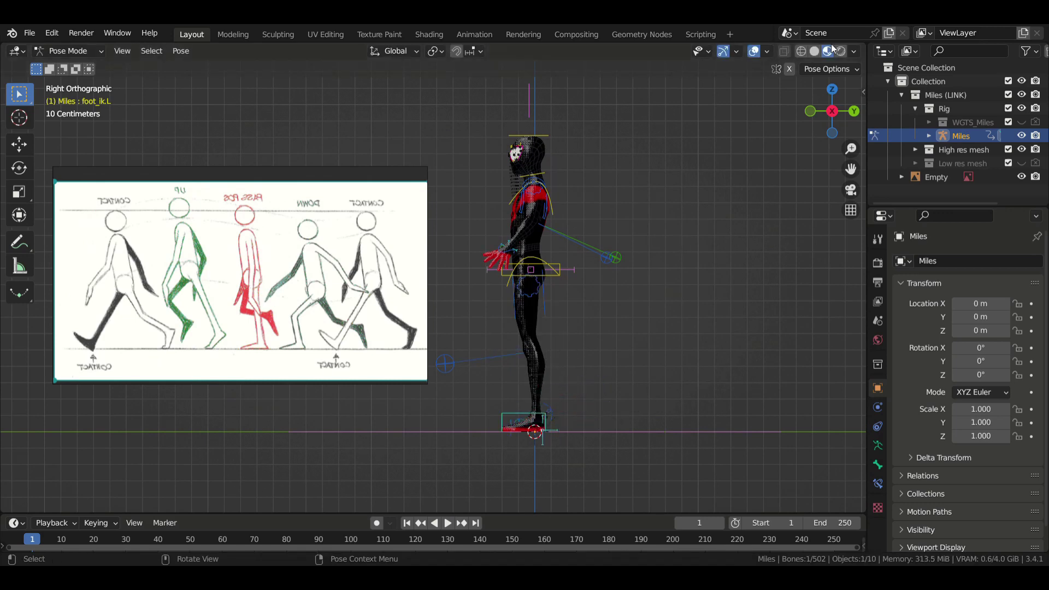
key(z)
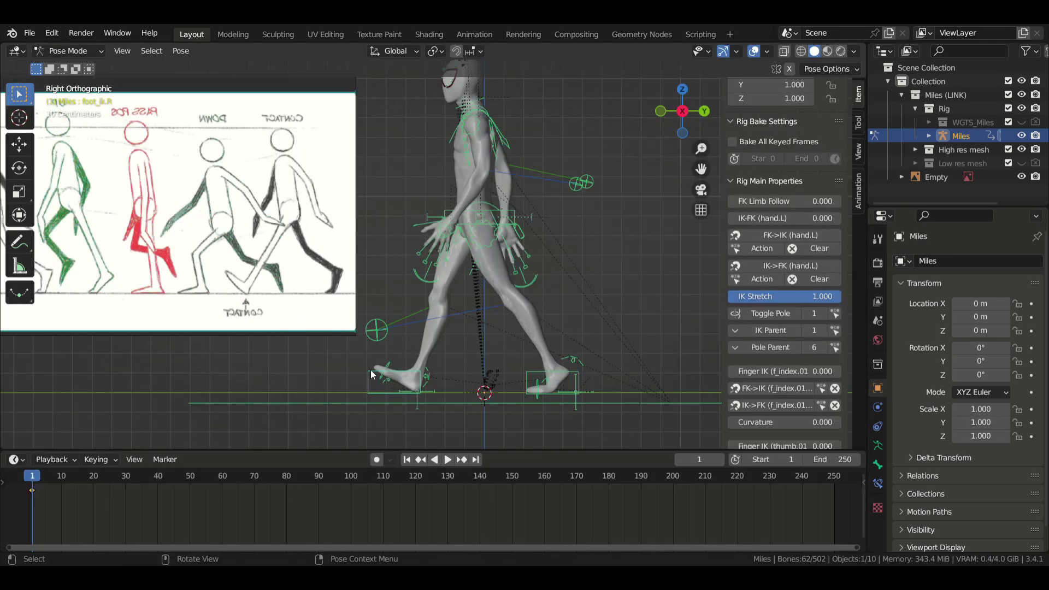
Step: Key location, rotation and scale of the contact pose at frame 1, then copy the pose
key(i)
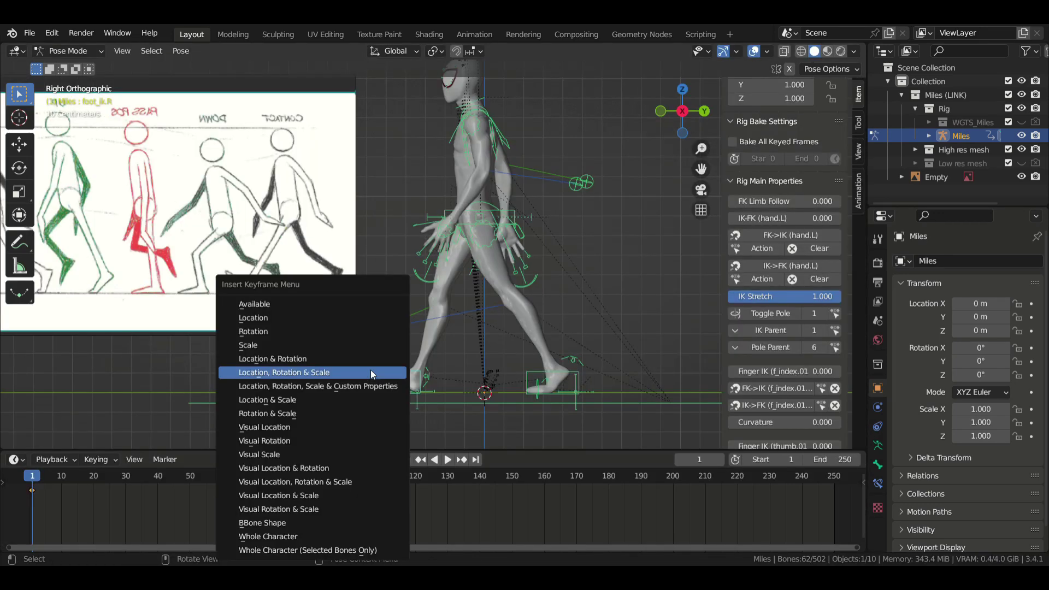
click(338, 550)
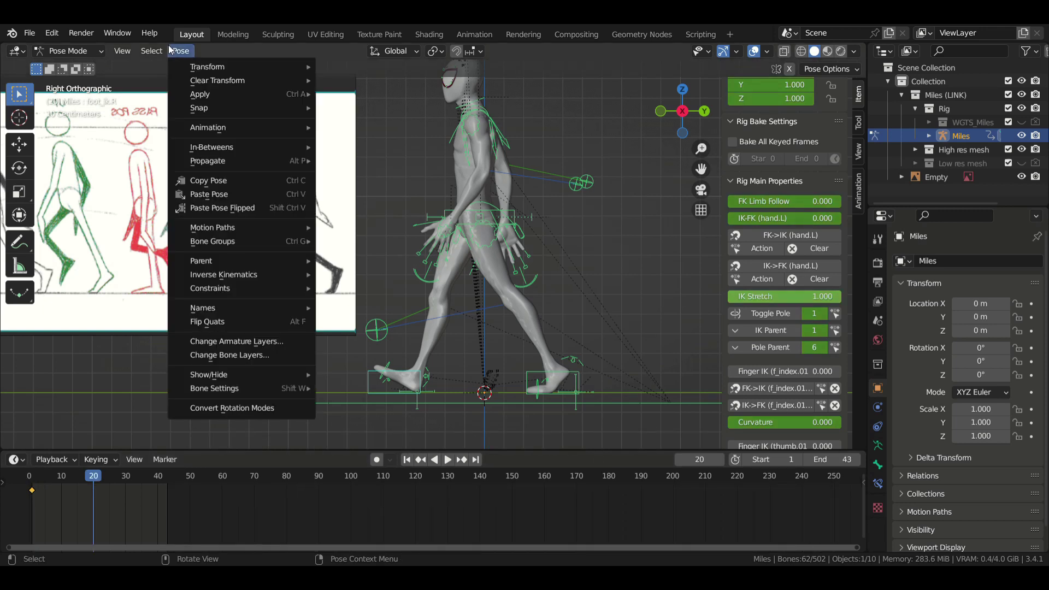
mouse_move(221, 71)
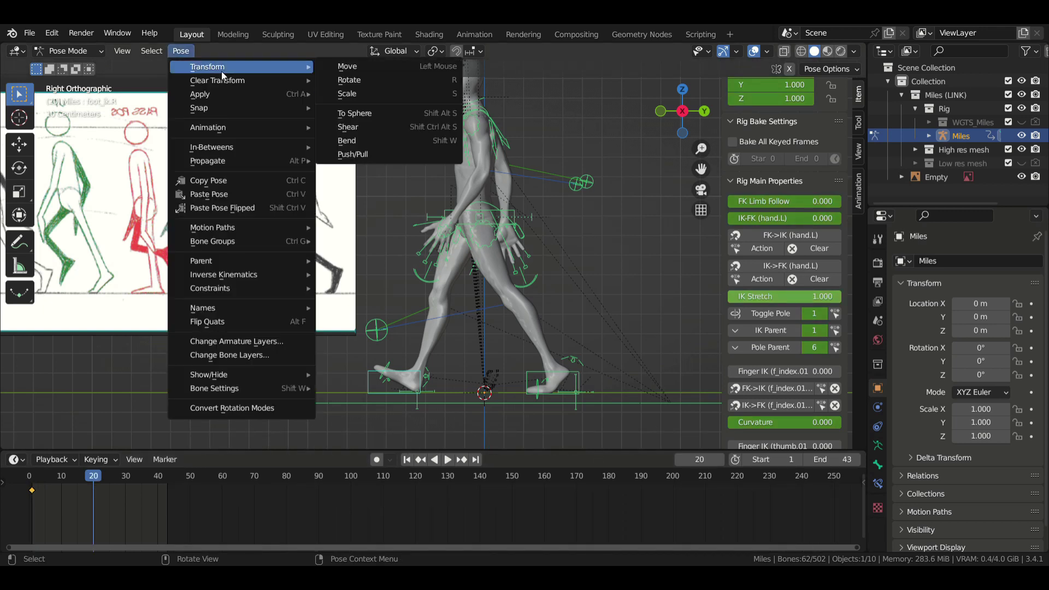
click(248, 180)
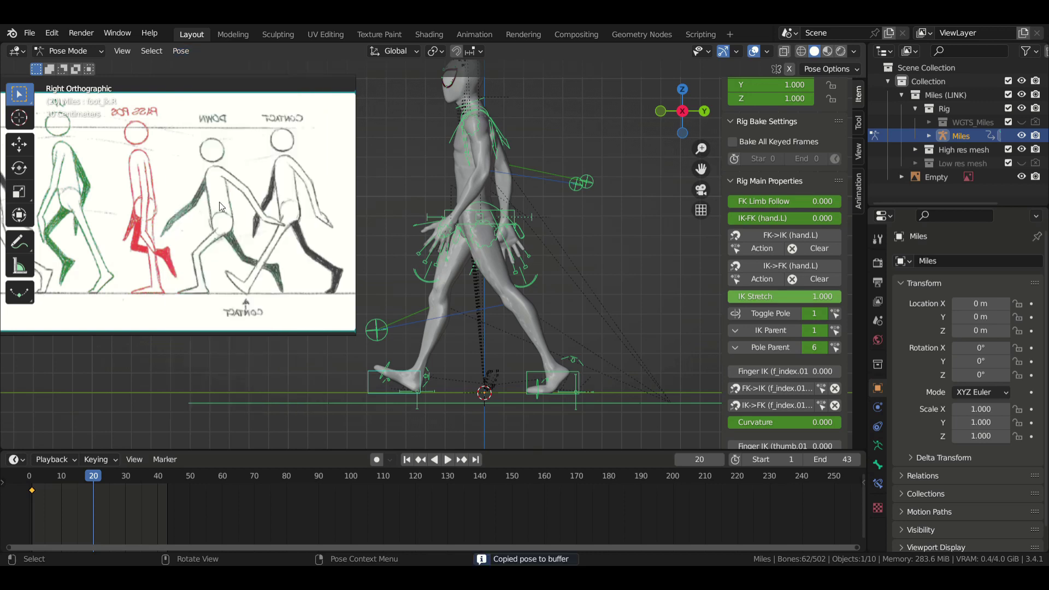
Step: Paste the pose flipped at frame 20, key it, and return the playhead to the start
click(183, 52)
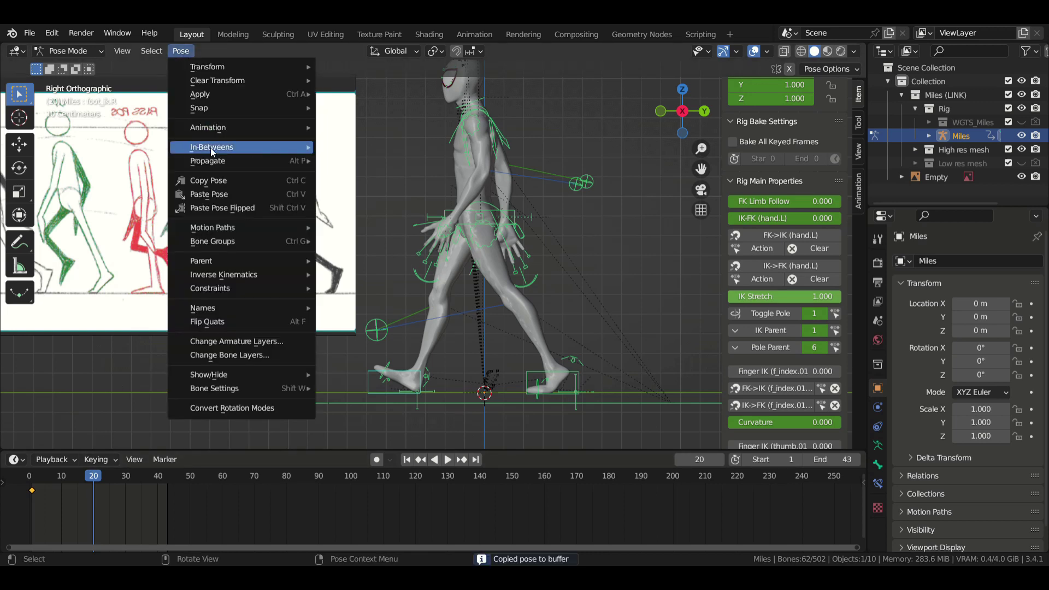
click(228, 209)
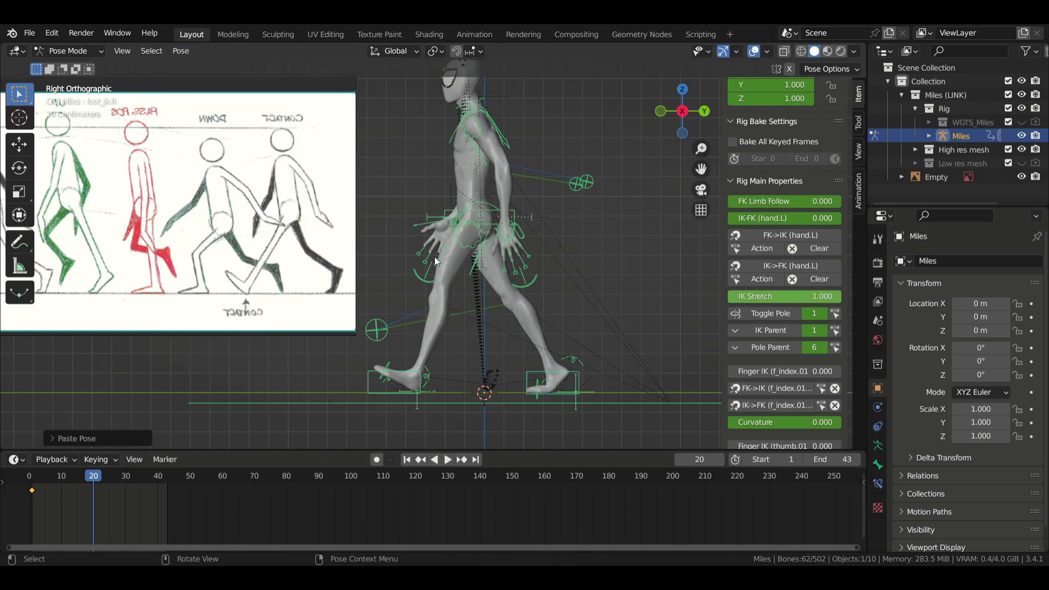
key(i)
click(421, 304)
drag(97, 477, 30, 477)
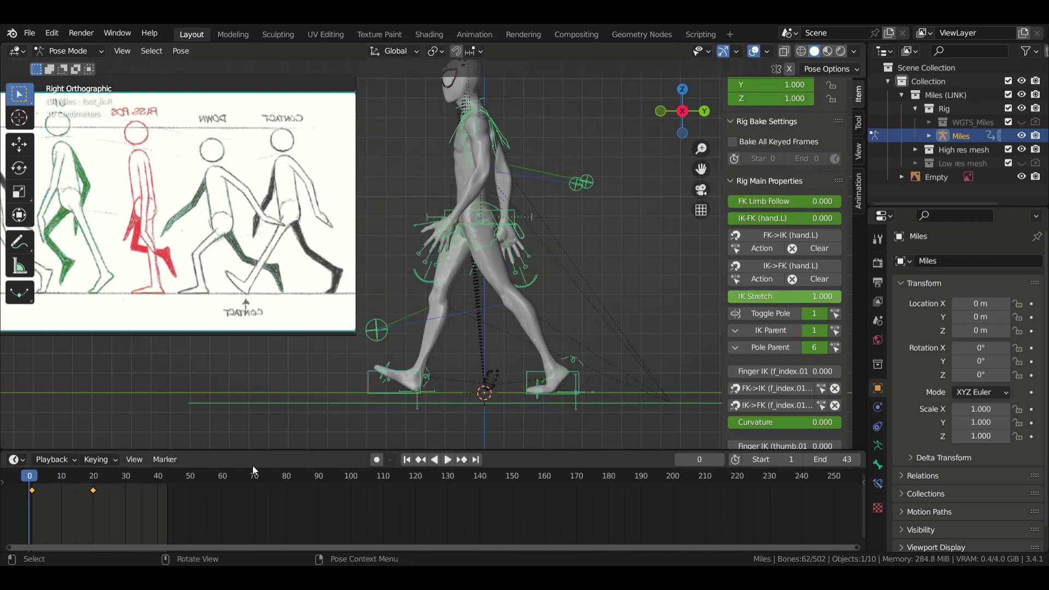
Step: Play the animation, then duplicate the frame-1 contact key to frame 42
key(space)
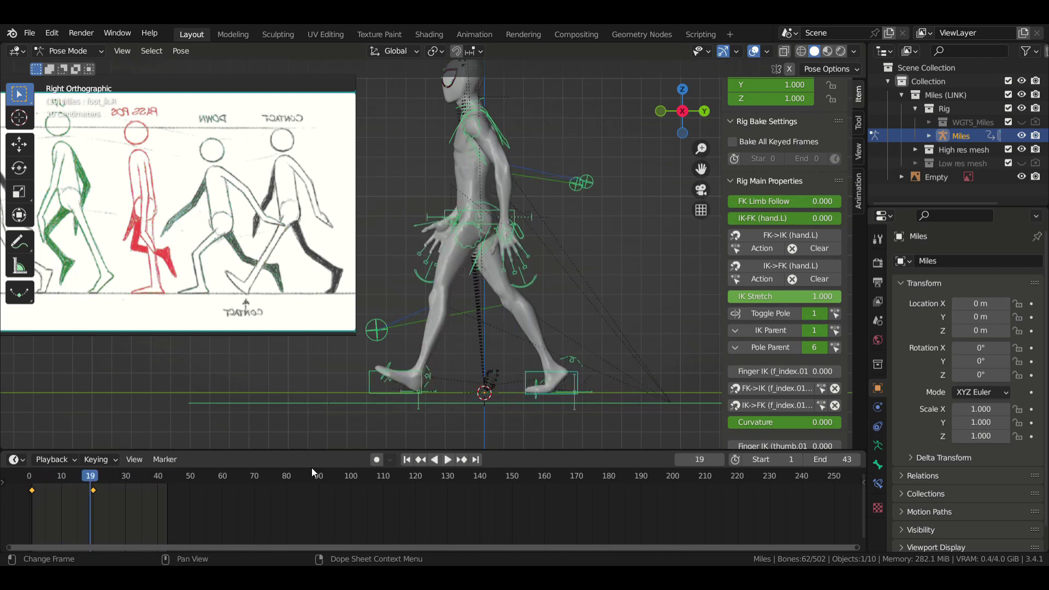
key(shift+d)
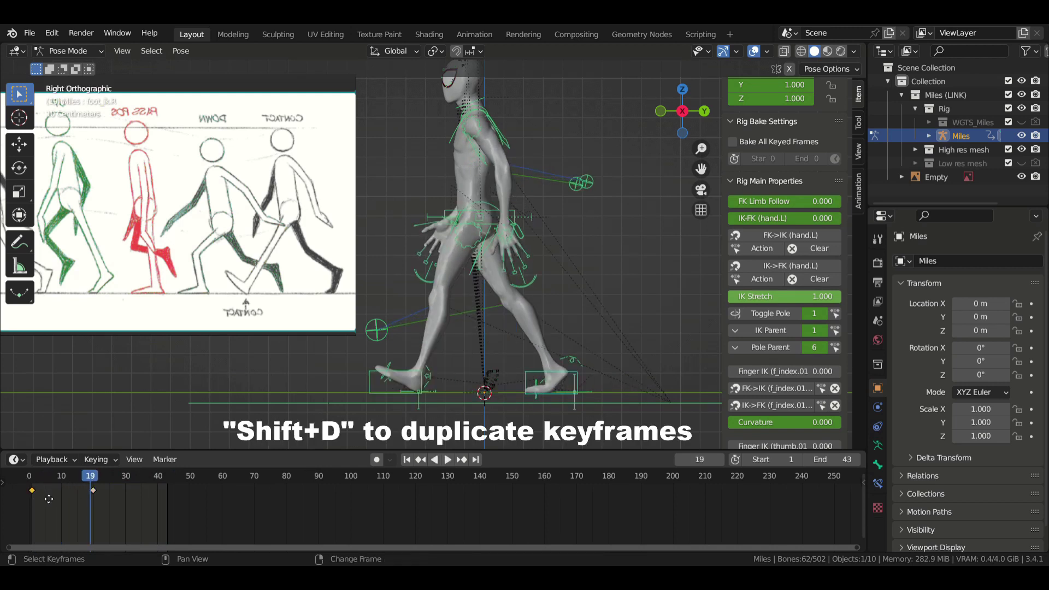
click(182, 503)
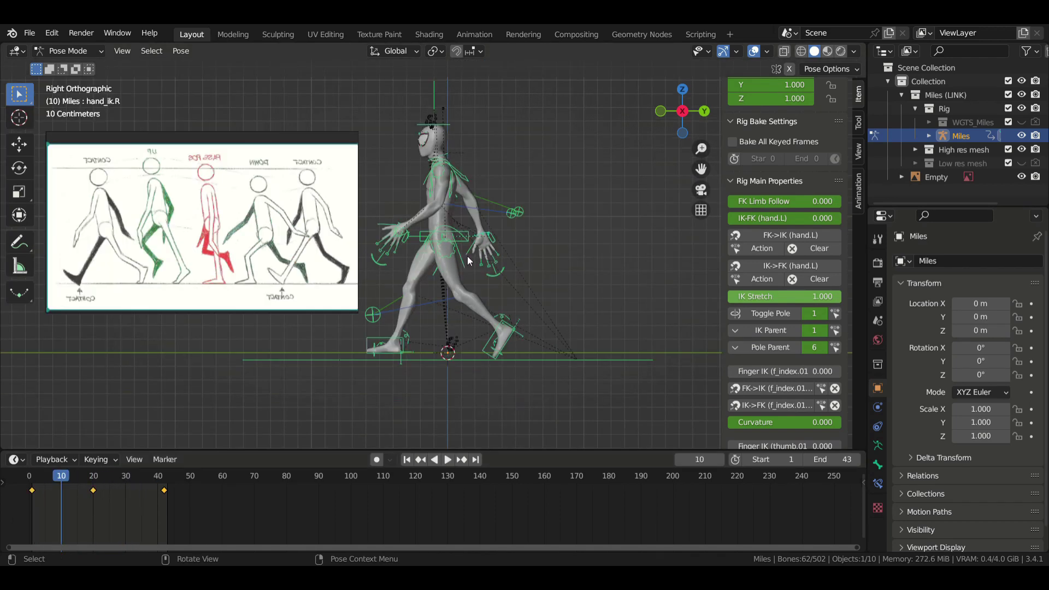
Step: Key the selected bones' pose at frame 10 and check it in perspective and side views
key(i)
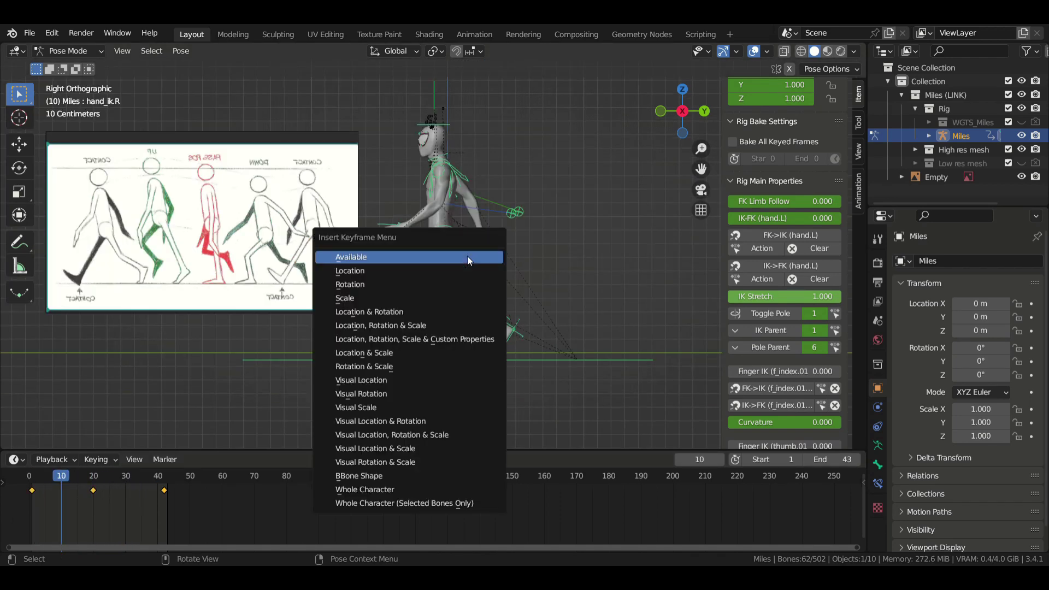
click(395, 502)
middle_drag(574, 327, 434, 342)
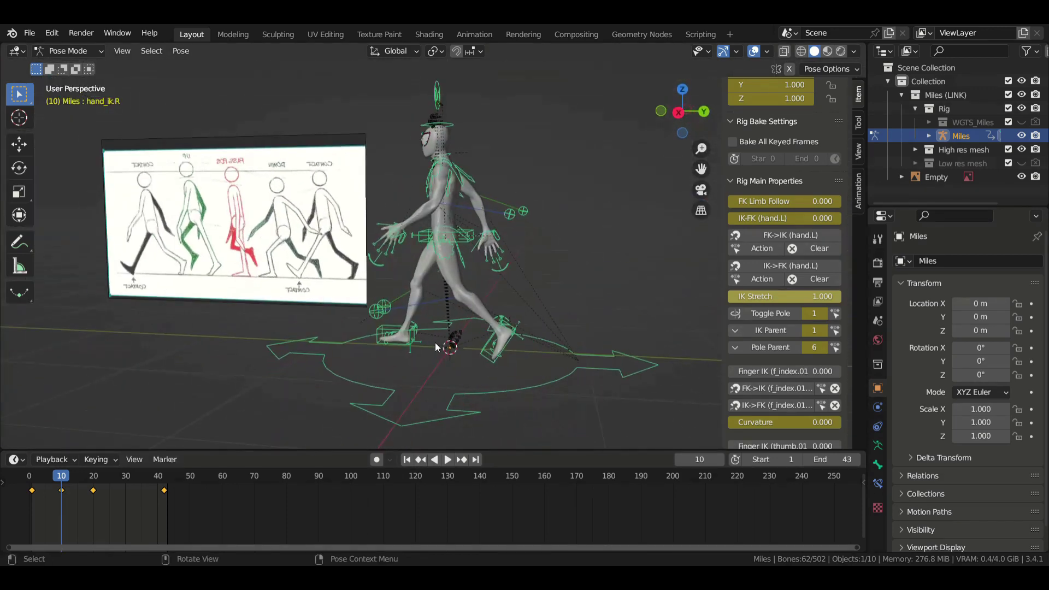
key(KP_3)
Step: Play the walk from the start and jump to frame 30 for review
key(space)
drag(74, 473, 124, 479)
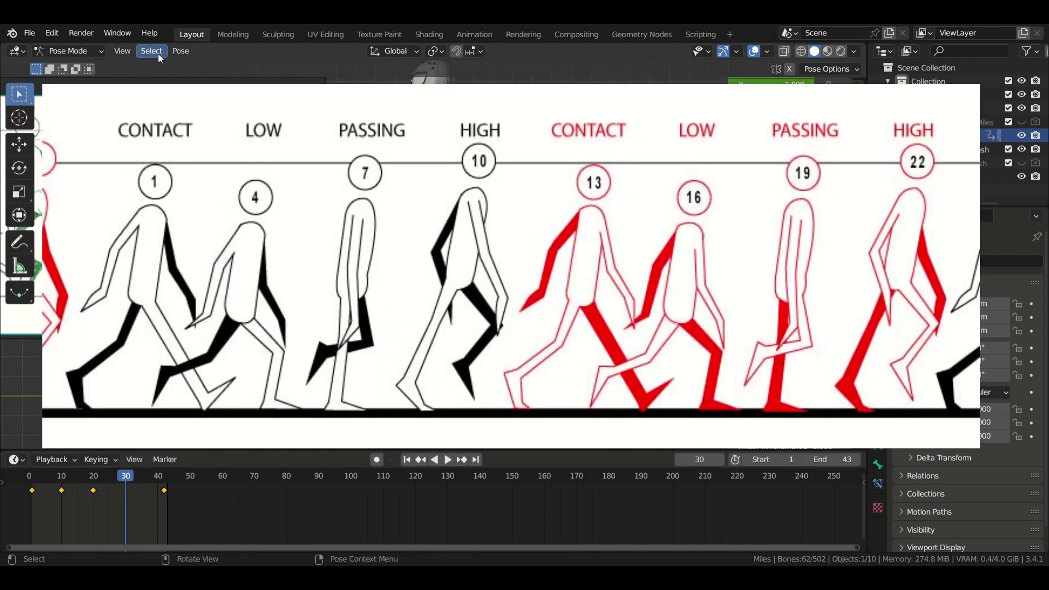
click(181, 51)
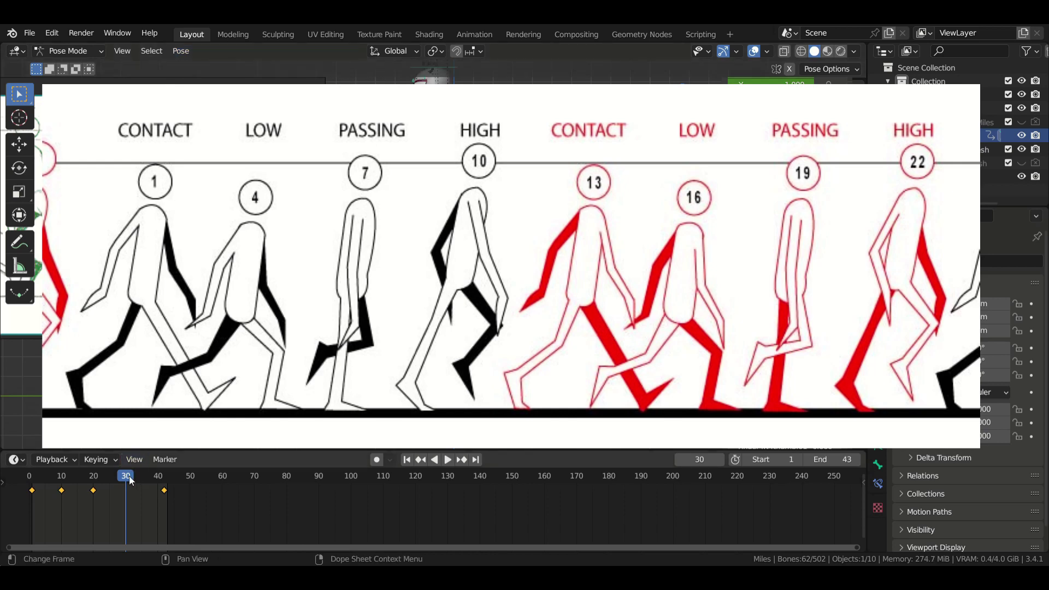
key(space)
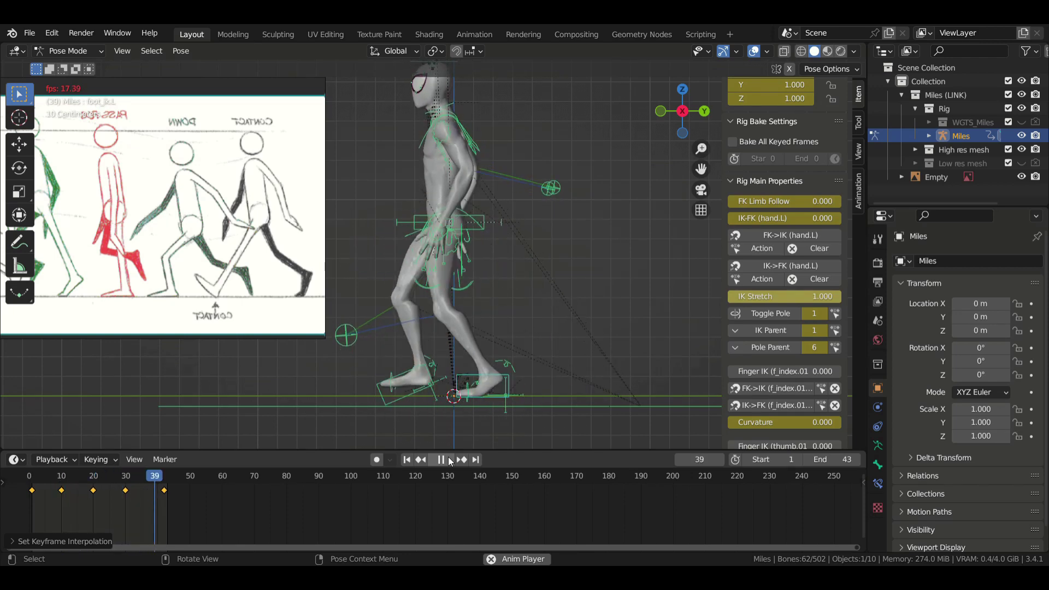
Step: At frame 15, raise the left foot control off the ground for a passing pose
key(space)
key(ctrl+KP_3)
key(g)
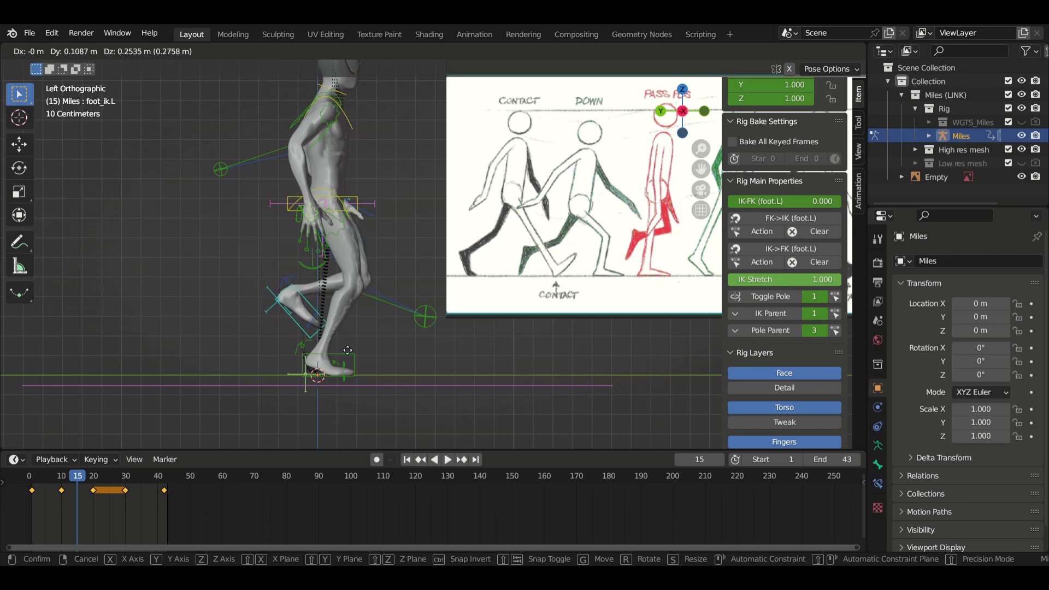
click(348, 351)
key(r)
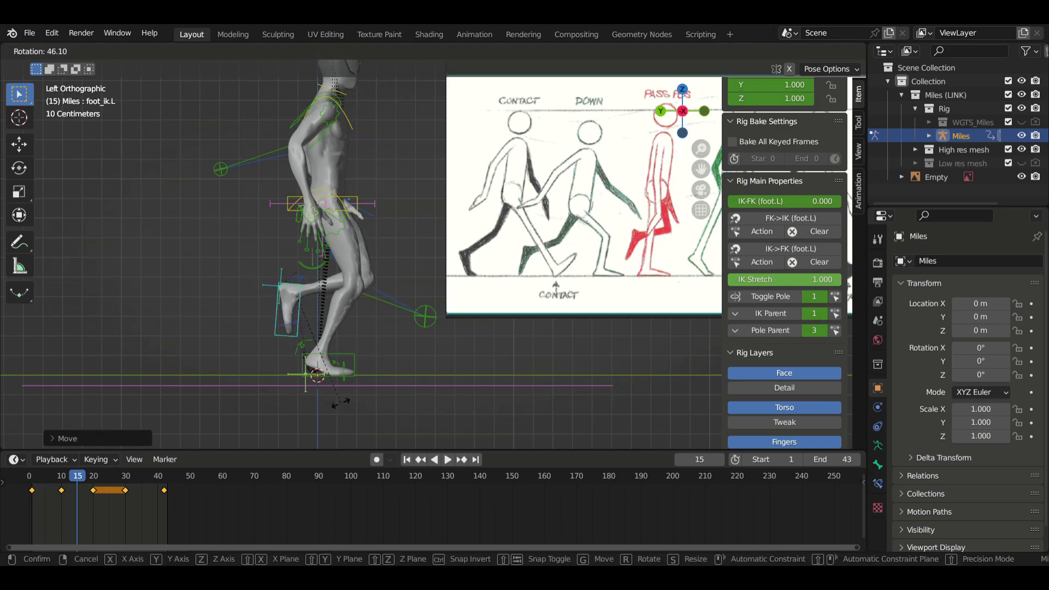
right_click(340, 404)
key(KP_3)
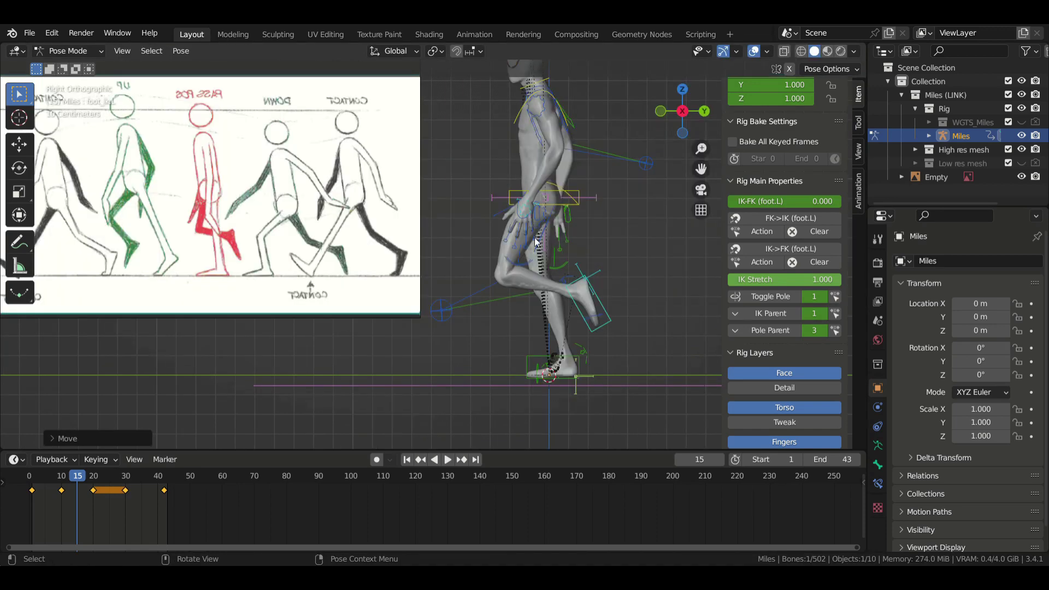
Step: Select all bones, key the passing pose at frame 15, and review the playback
key(a)
key(i)
click(481, 303)
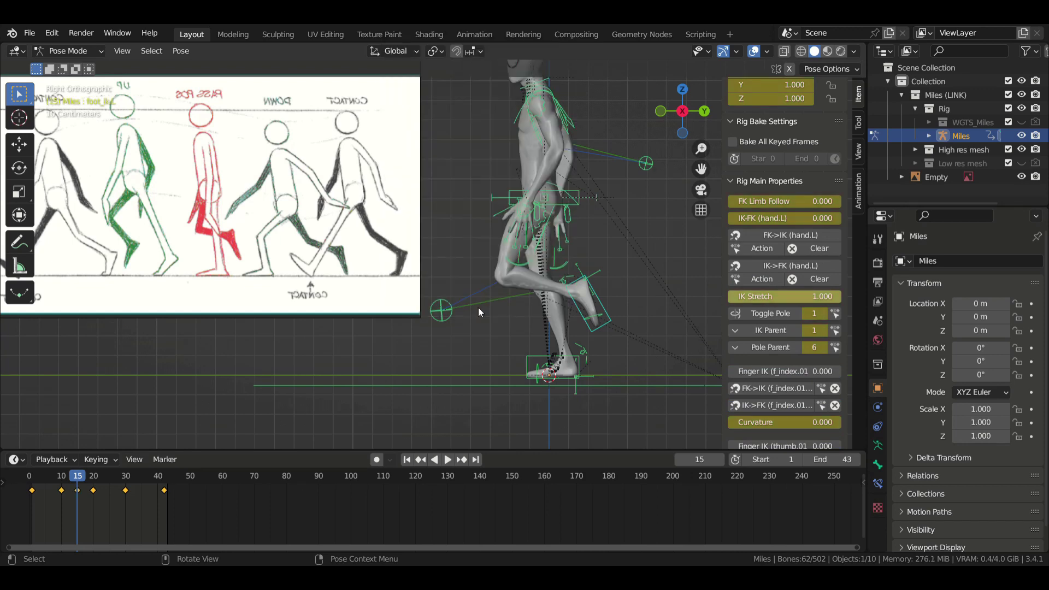
key(space)
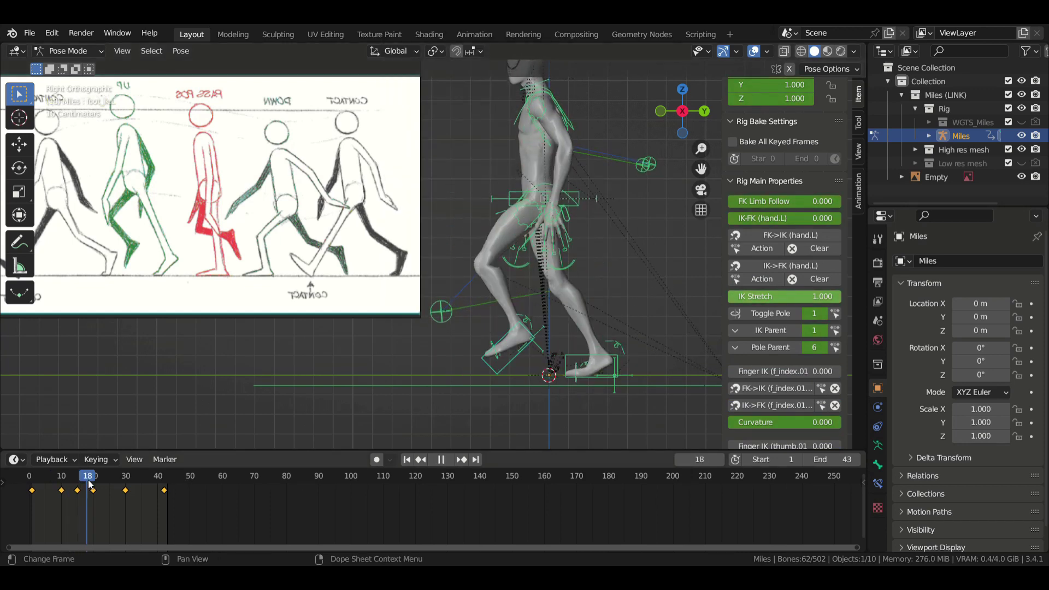
drag(101, 481, 80, 483)
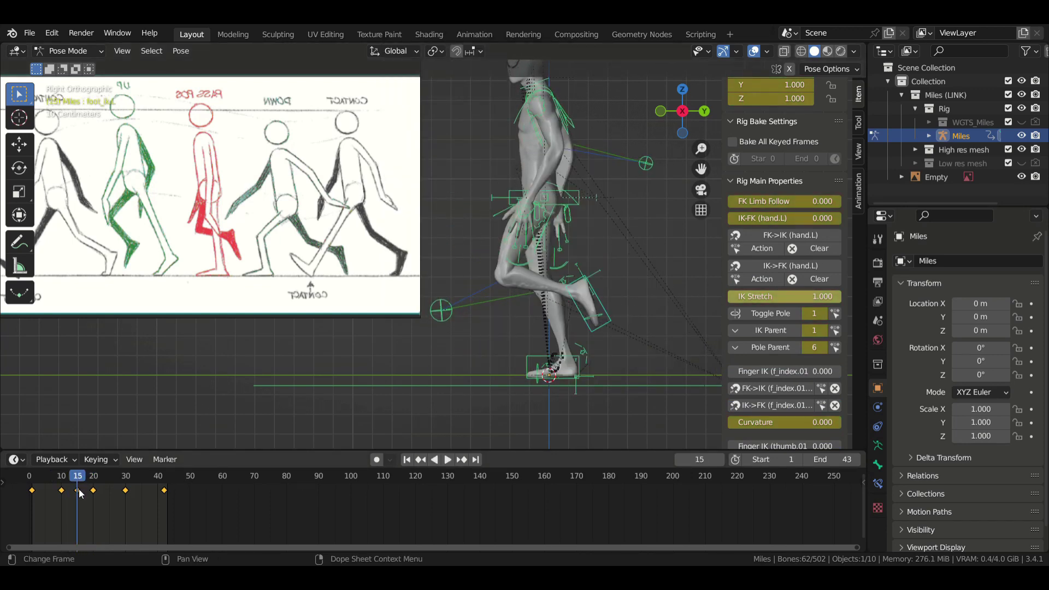
click(527, 253)
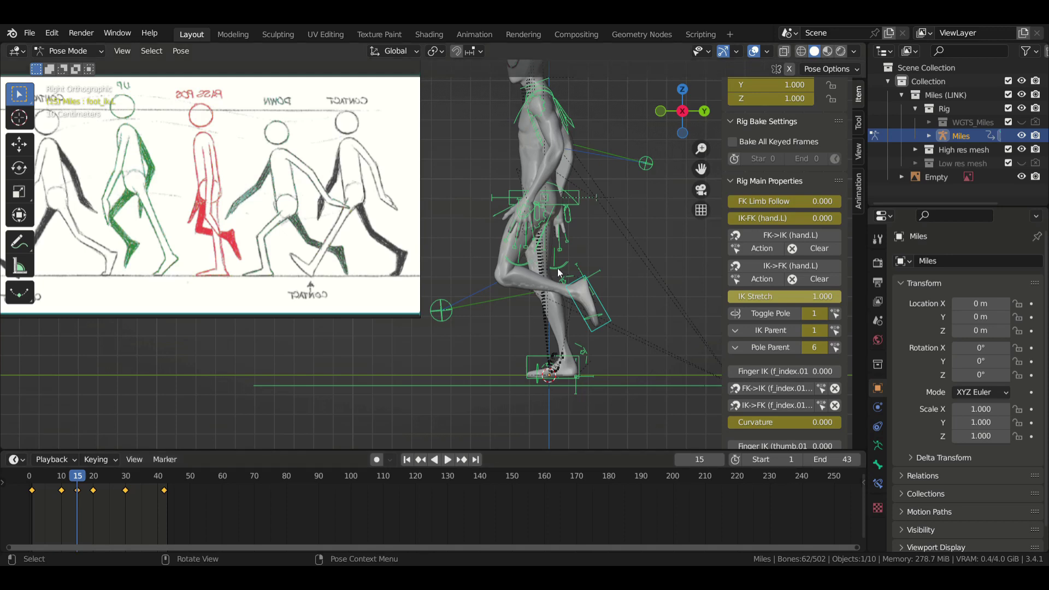
Step: Copy the frame 15 pose and key it mirrored for the whole character at frame 35
click(181, 51)
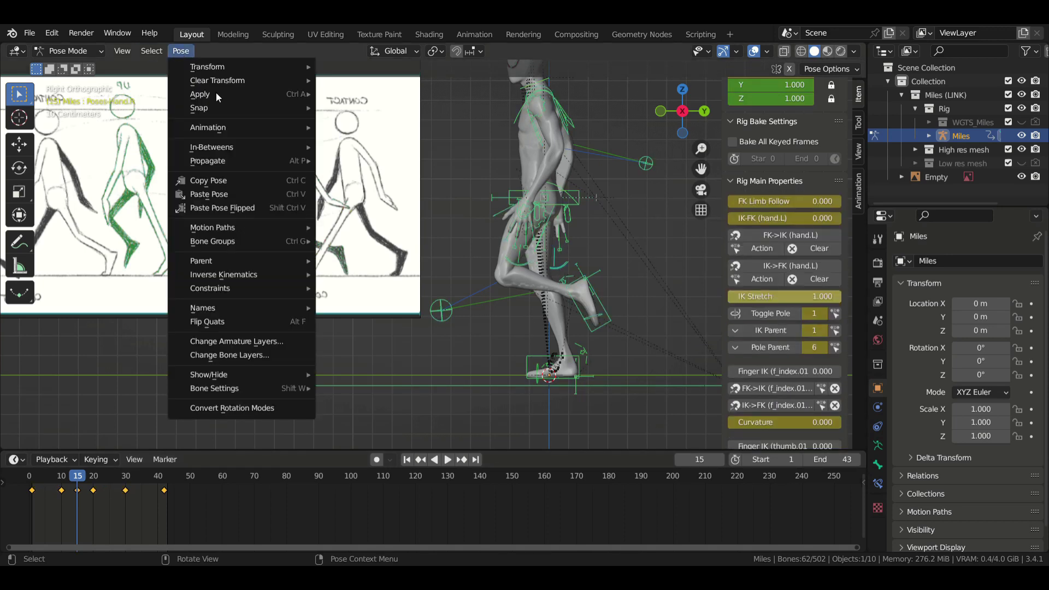
click(236, 177)
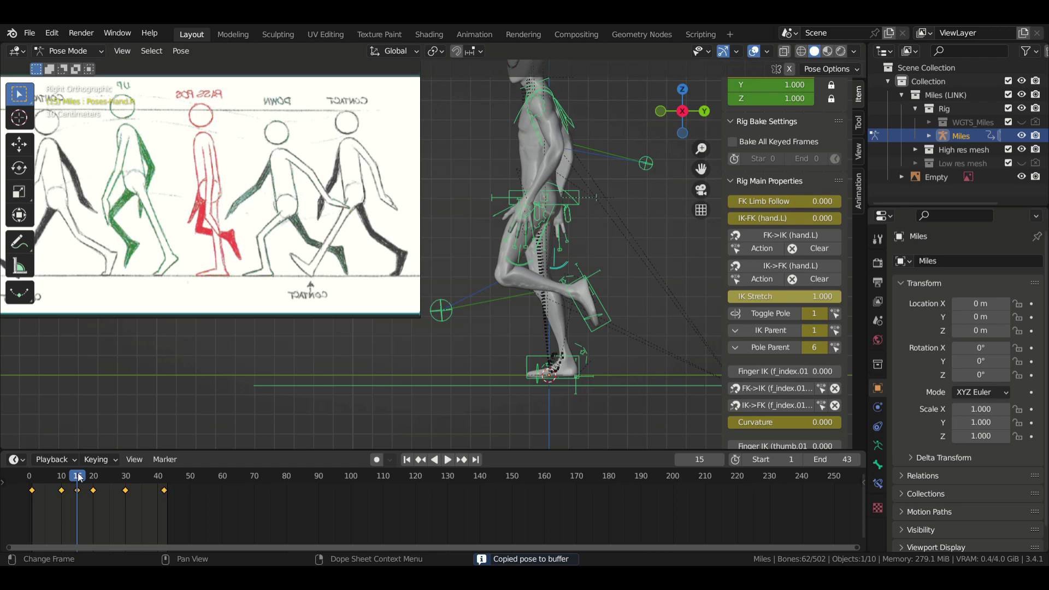
drag(79, 478, 144, 477)
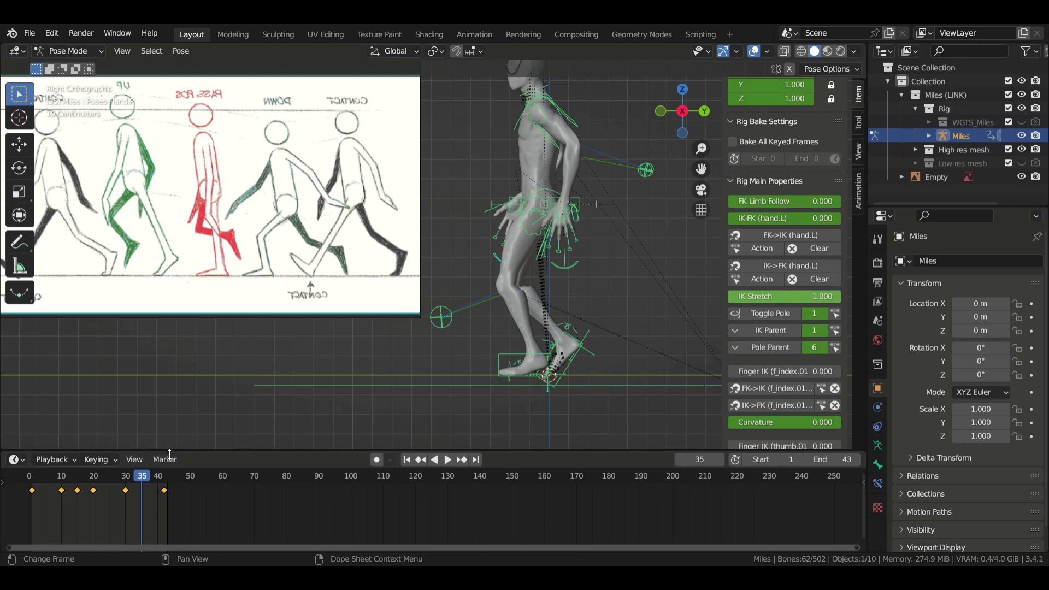
click(182, 51)
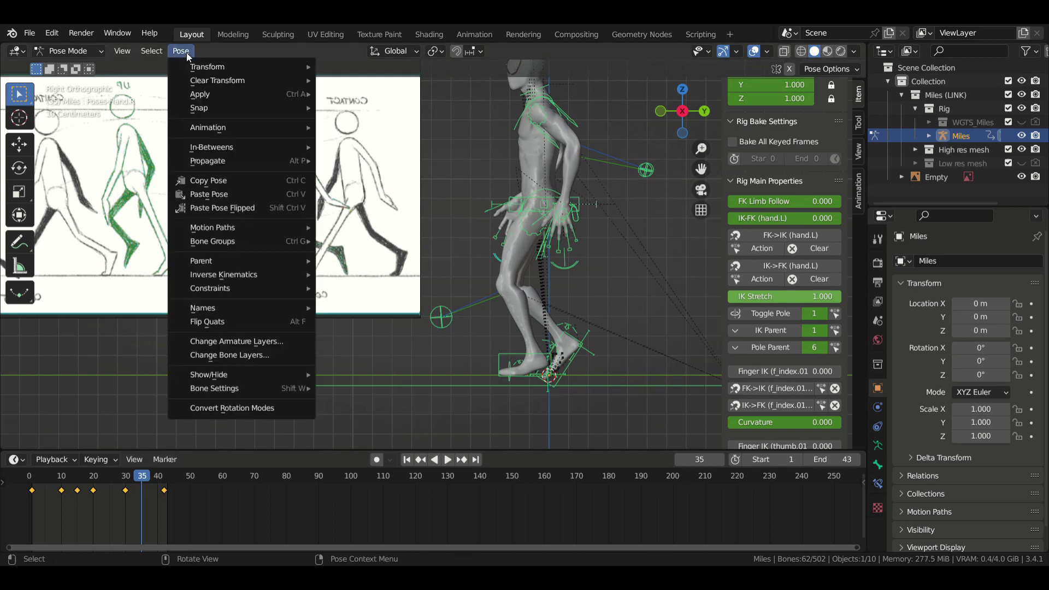
click(225, 208)
key(i)
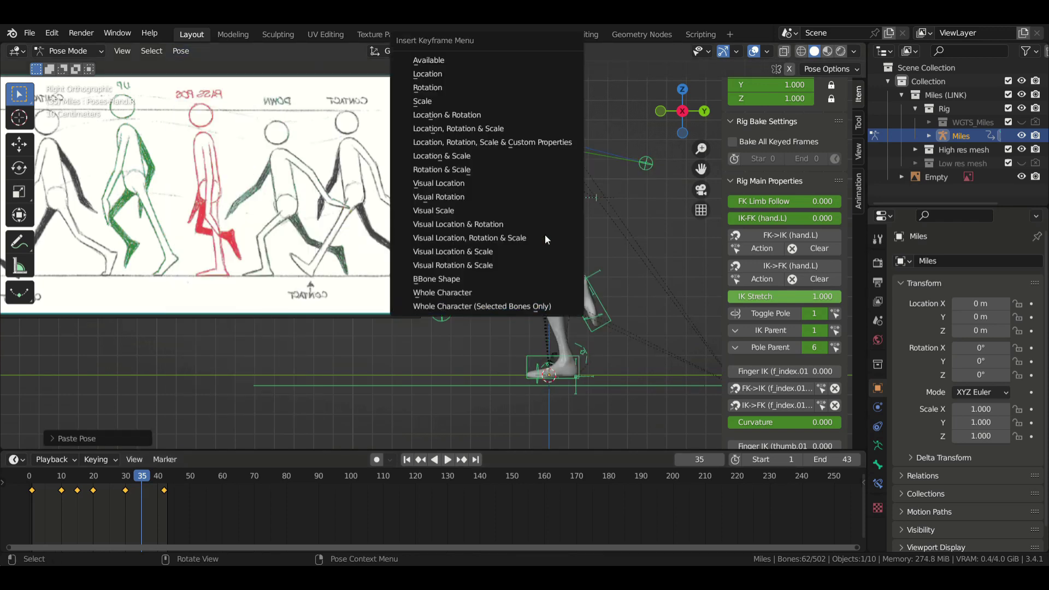
click(493, 306)
Step: Play the walk, then rotate the right heel control at frame 14
click(444, 460)
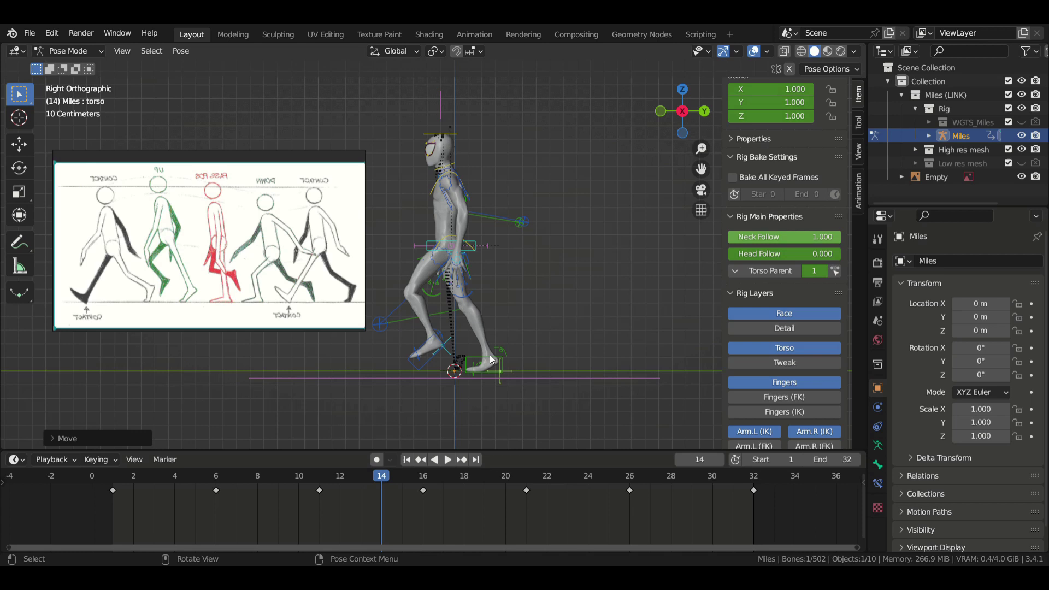
click(489, 355)
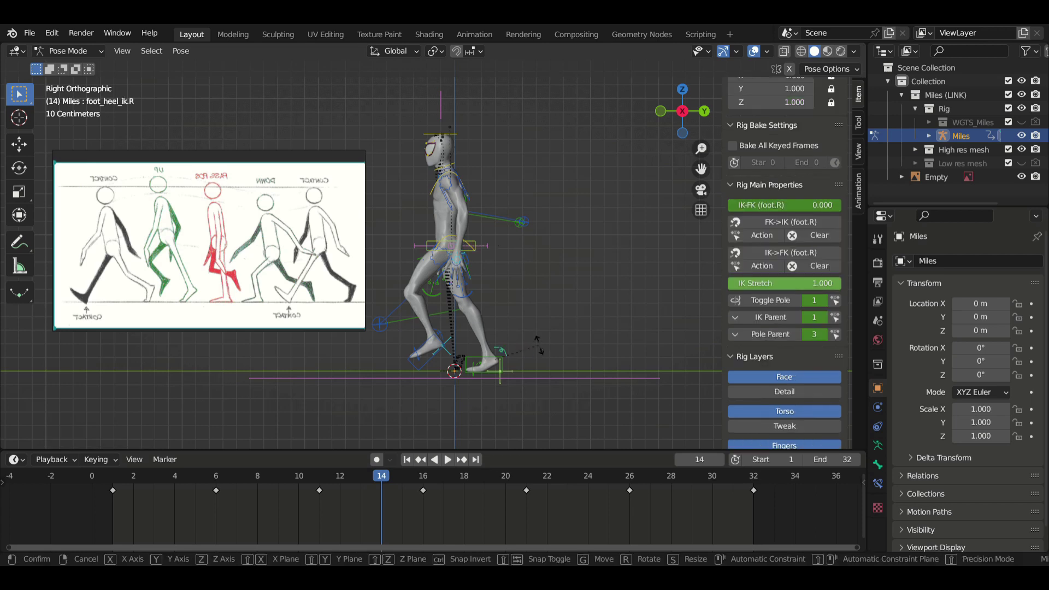
key(r)
click(543, 326)
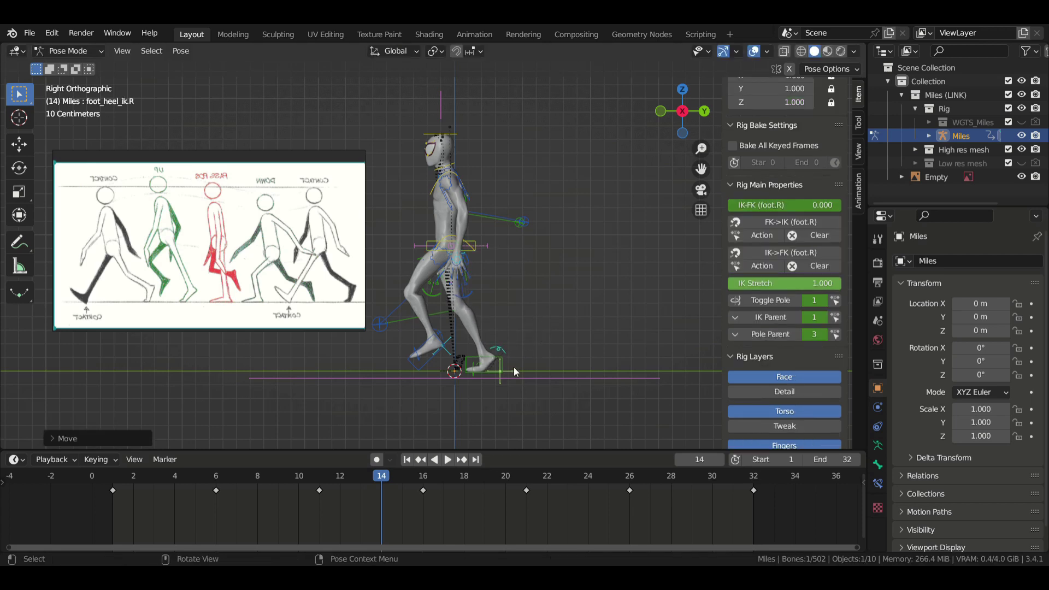
click(511, 366)
Step: Rotate the right foot pivot and foot control, and lift the right foot at frame 14
key(r)
click(555, 369)
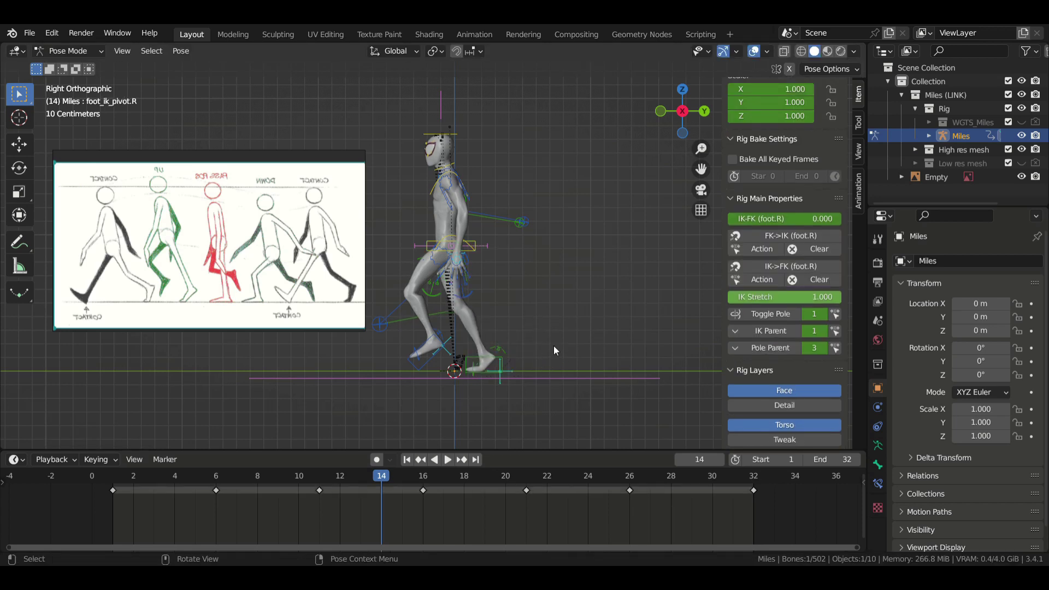
click(483, 361)
key(r)
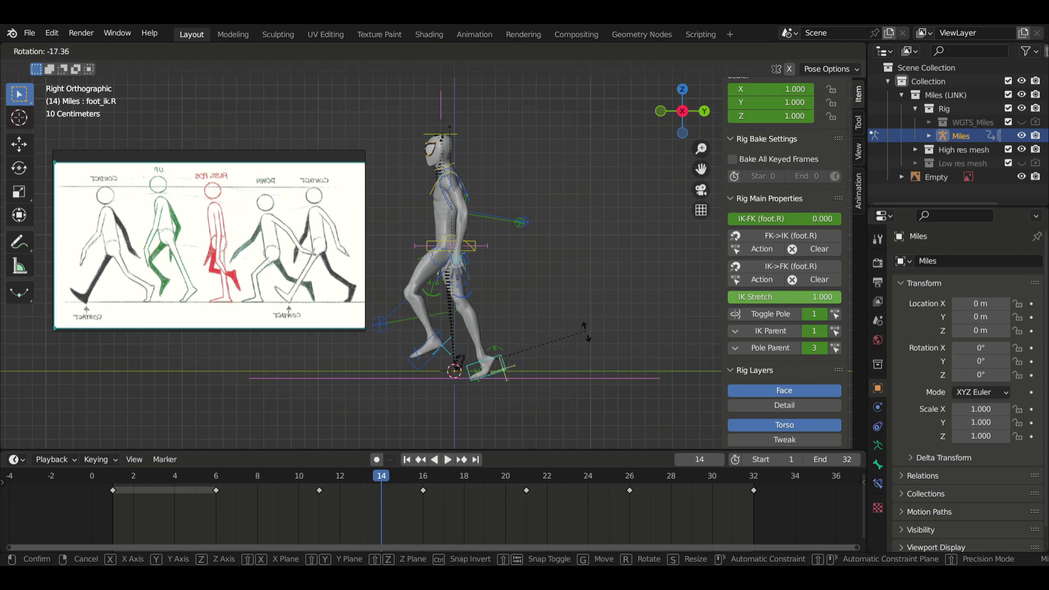
click(586, 333)
key(g)
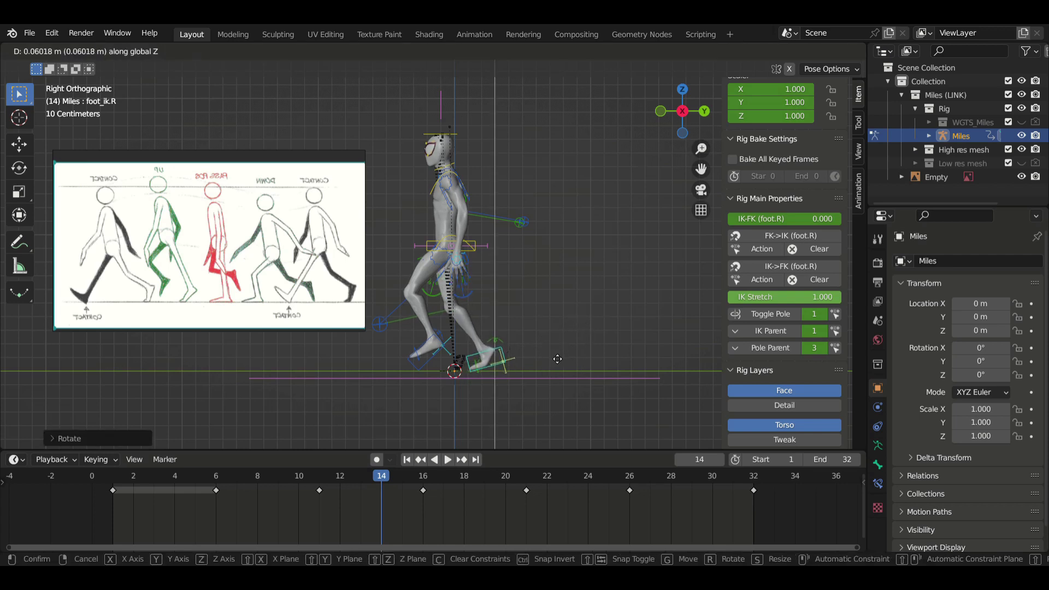
click(500, 341)
Step: At frame 4, move the torso vertically and reposition the foot control
click(499, 342)
key(r)
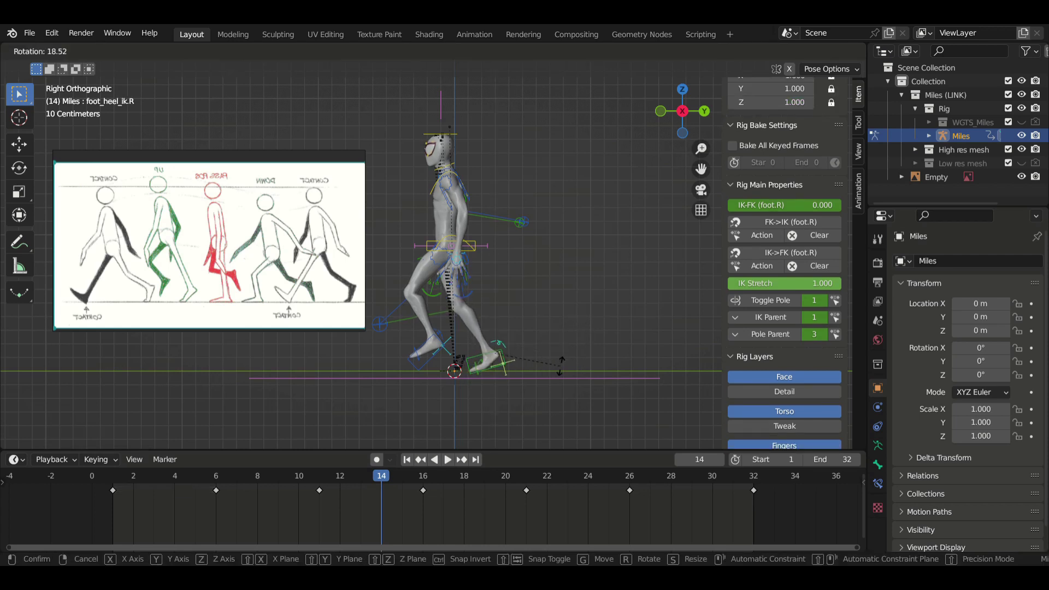
key(Escape)
click(474, 252)
key(g)
key(z)
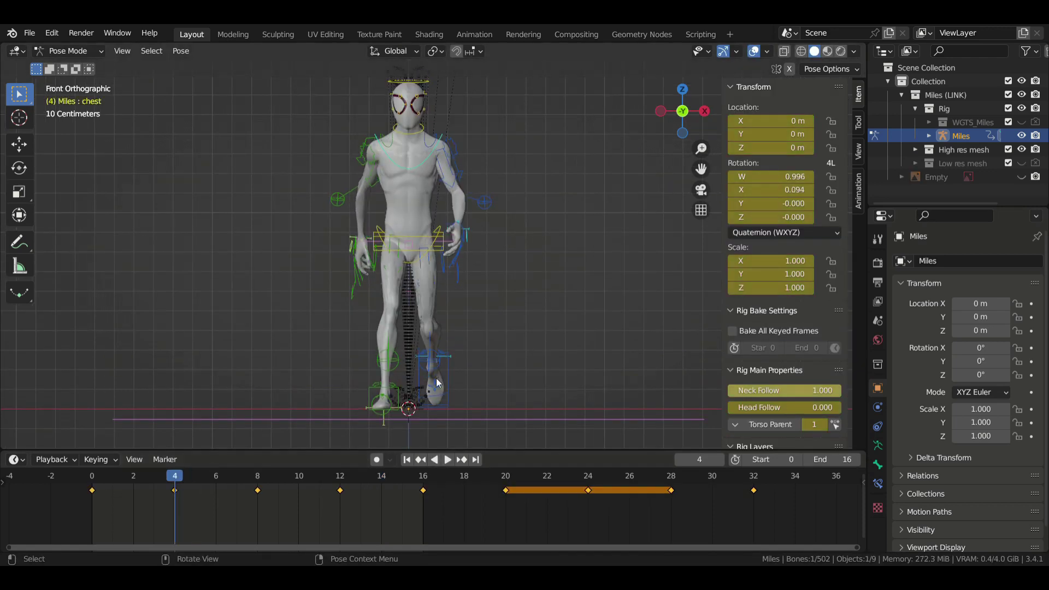
click(399, 401)
key(g)
click(461, 358)
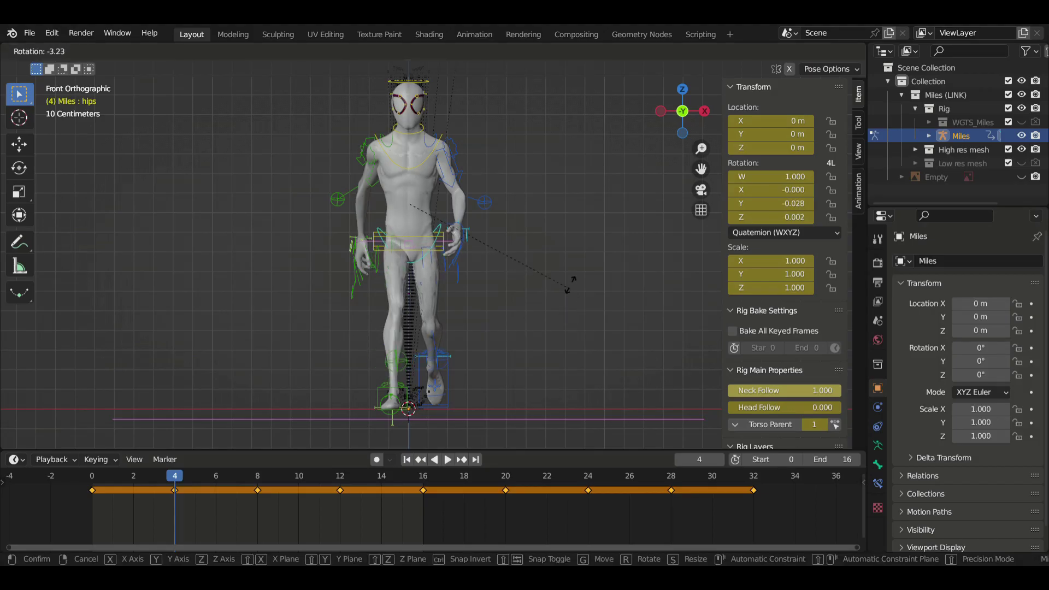
Step: Try rotating the hips and torso pivot around the vertical axis, cancelling each attempt
right_click(559, 299)
key(r)
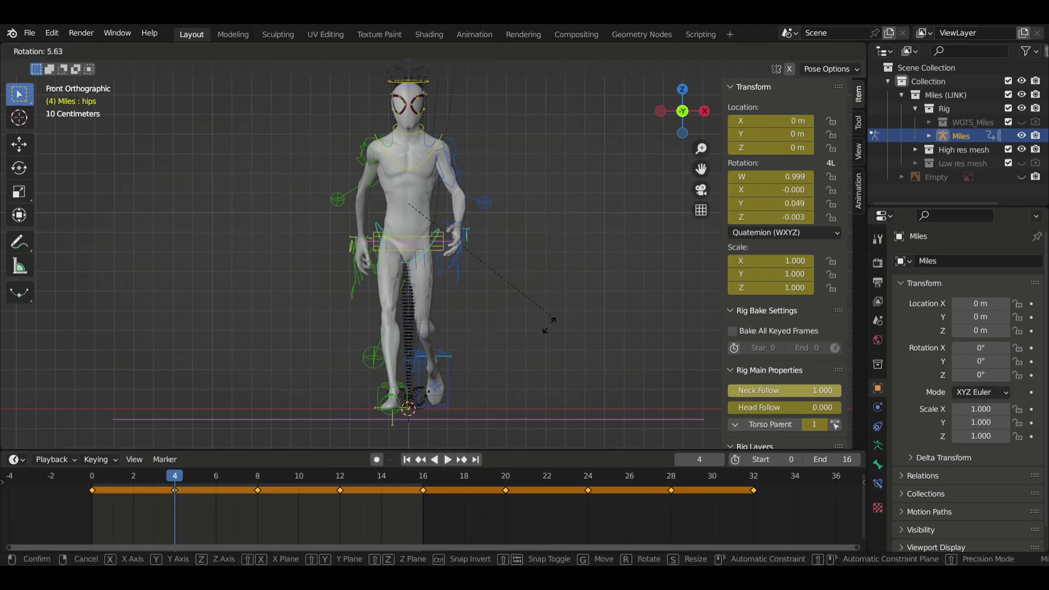
right_click(565, 284)
middle_drag(565, 284, 378, 218)
click(378, 218)
key(KP_3)
key(r)
right_click(507, 241)
Step: In front view, rotate the torso pivot about 2 degrees to tilt the hips
key(KP_1)
key(r)
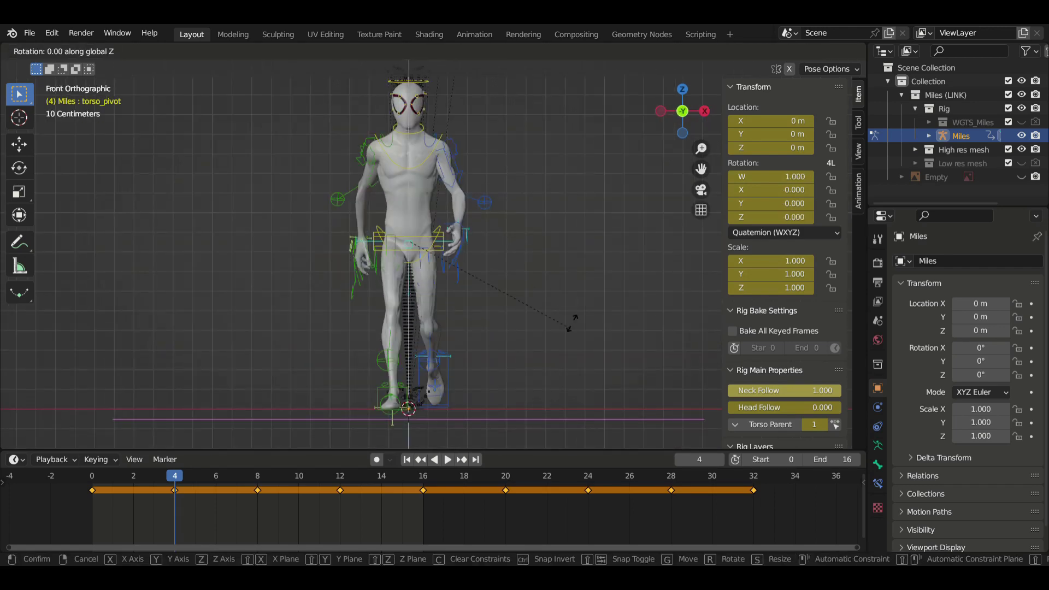
right_click(377, 437)
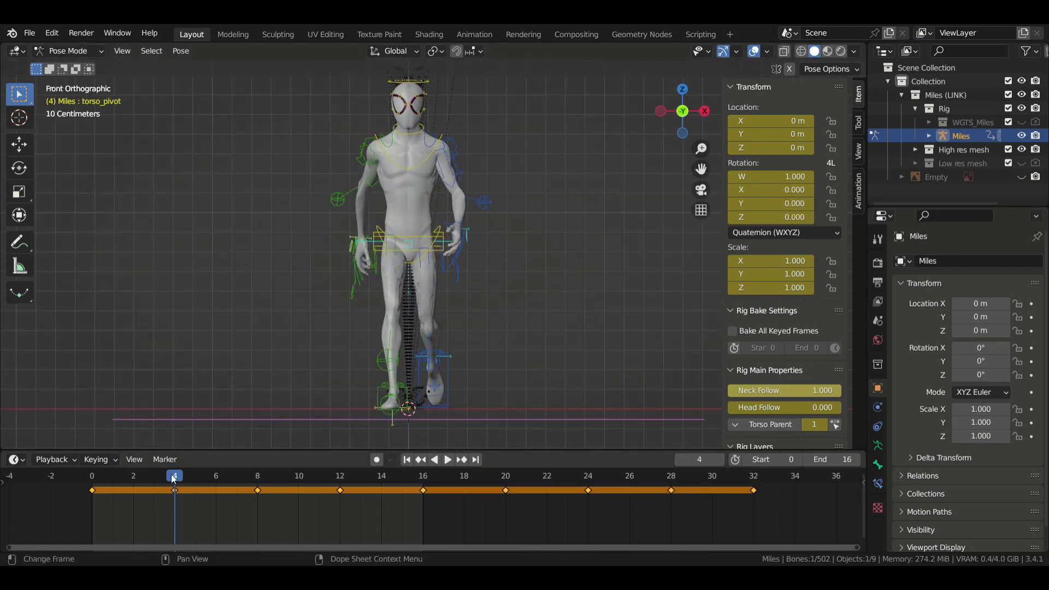
key(ctrl+z)
key(ctrl+z)
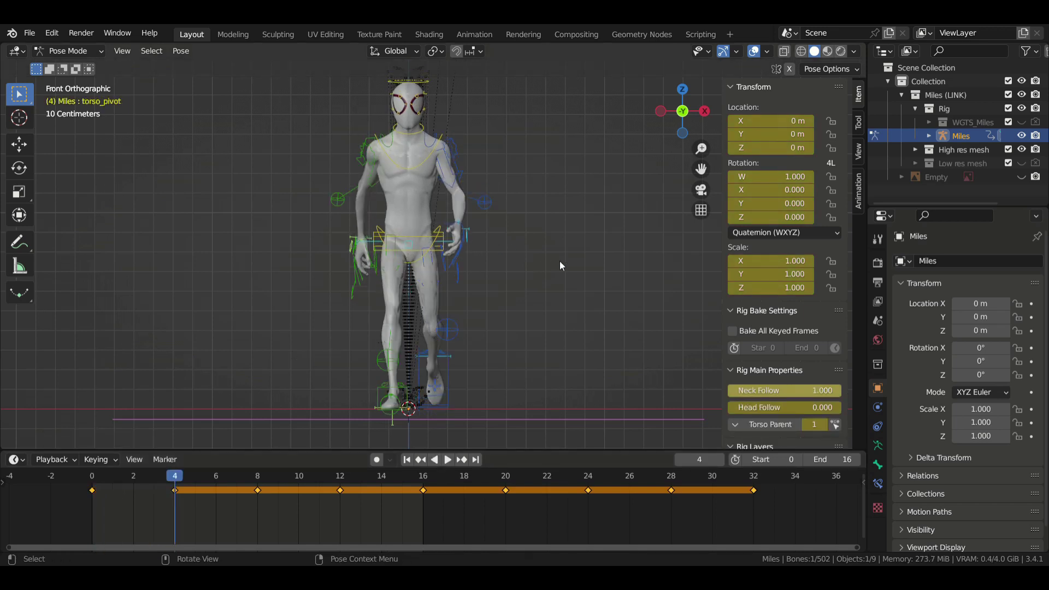
key(r)
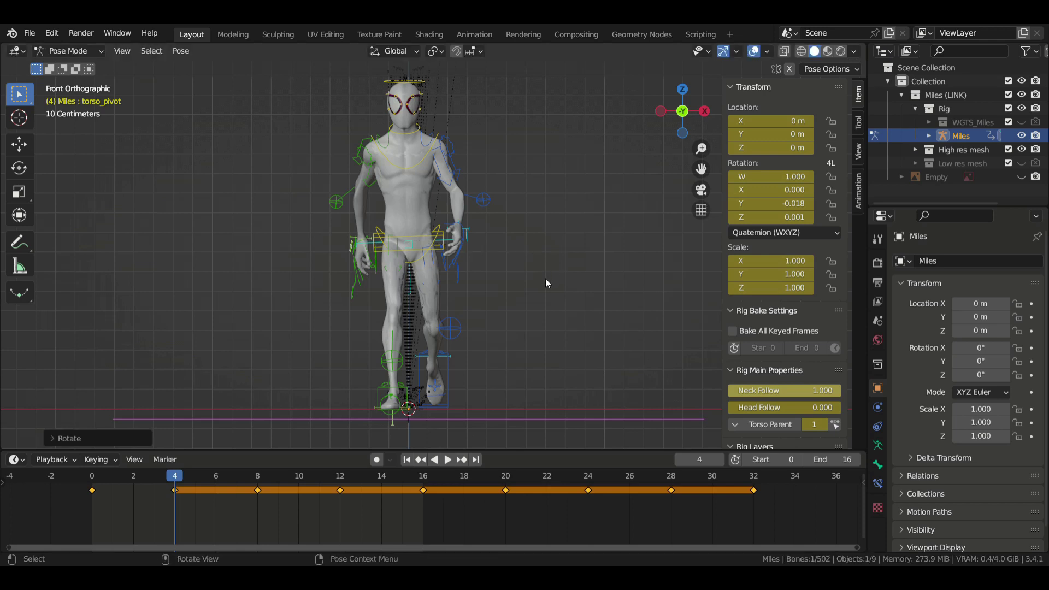
middle_drag(545, 283, 481, 284)
Step: Select all bones and key the whole character at frame 8
key(KP_1)
key(a)
key(Up)
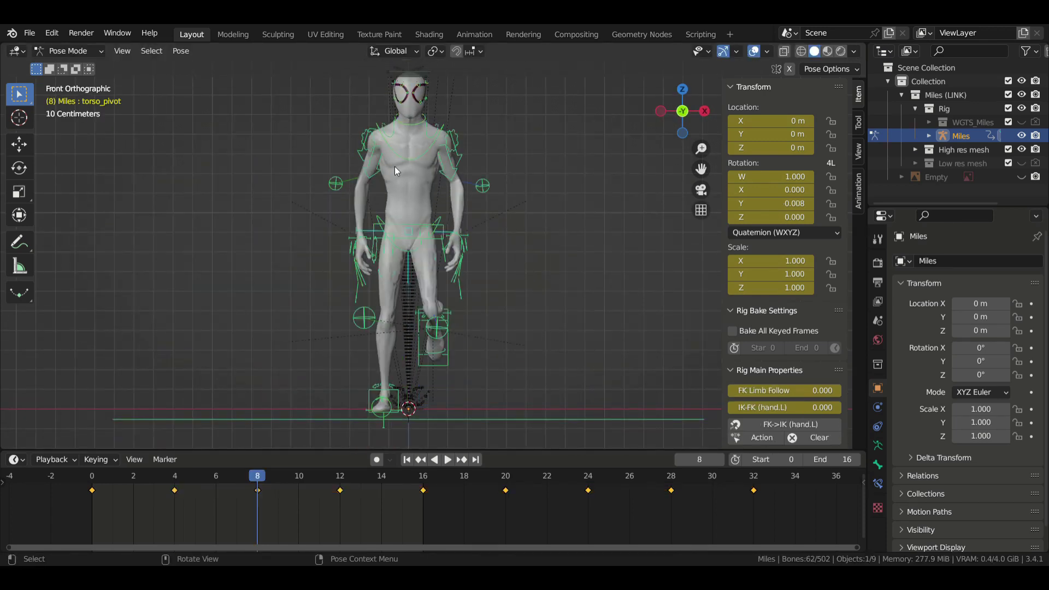
key(i)
click(337, 307)
Step: At frame 4, reposition the right knee target, right foot and left knee target
click(406, 460)
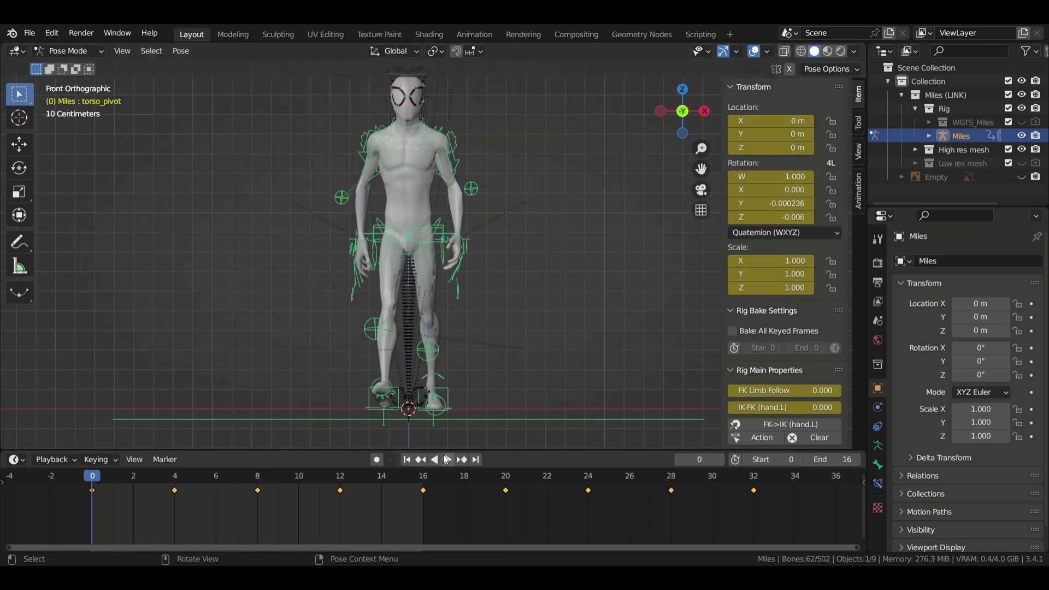
key(g)
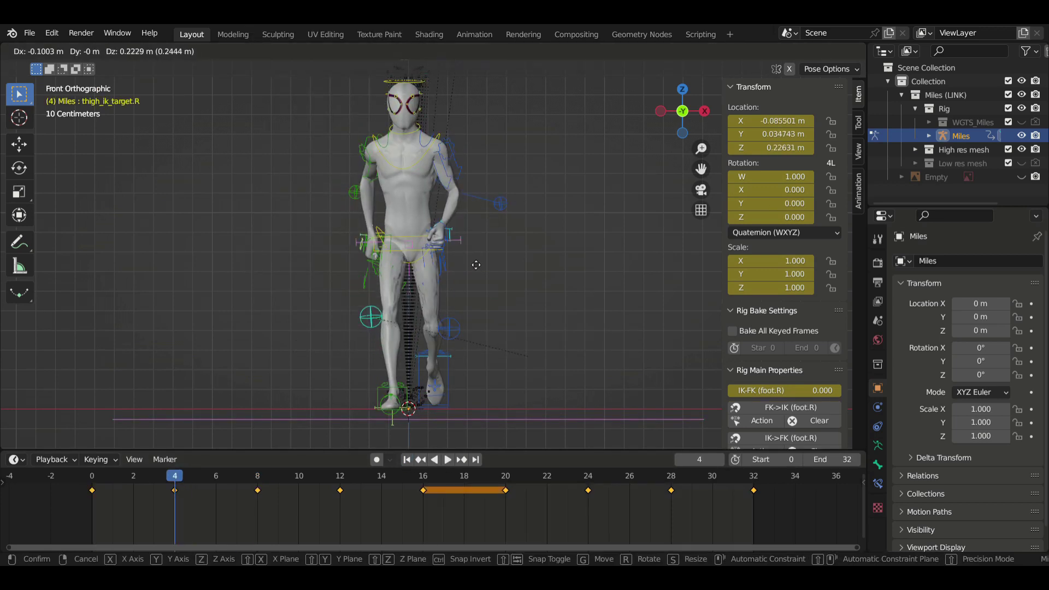
click(473, 264)
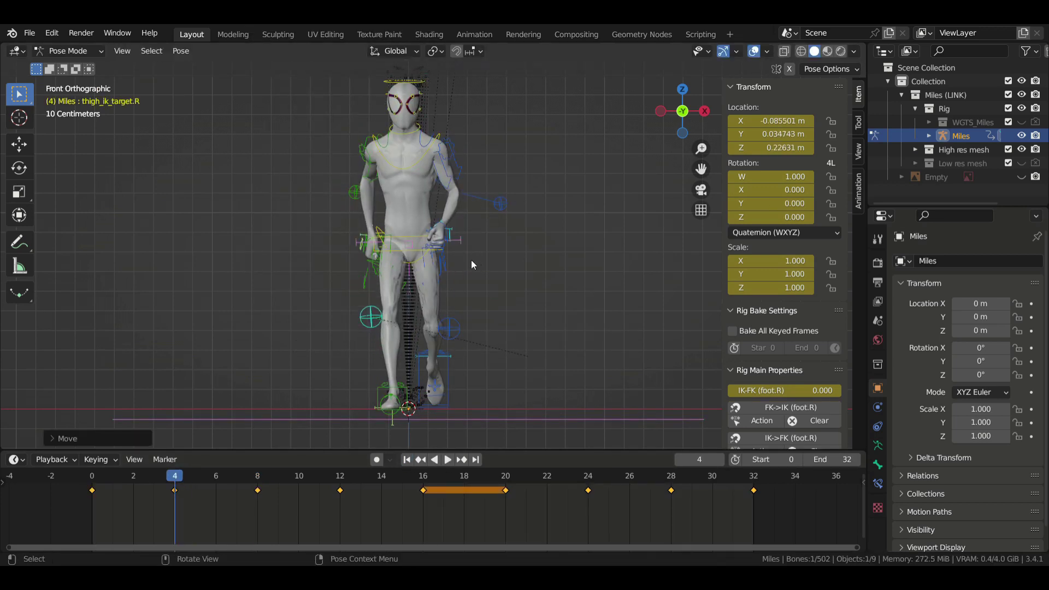
click(390, 398)
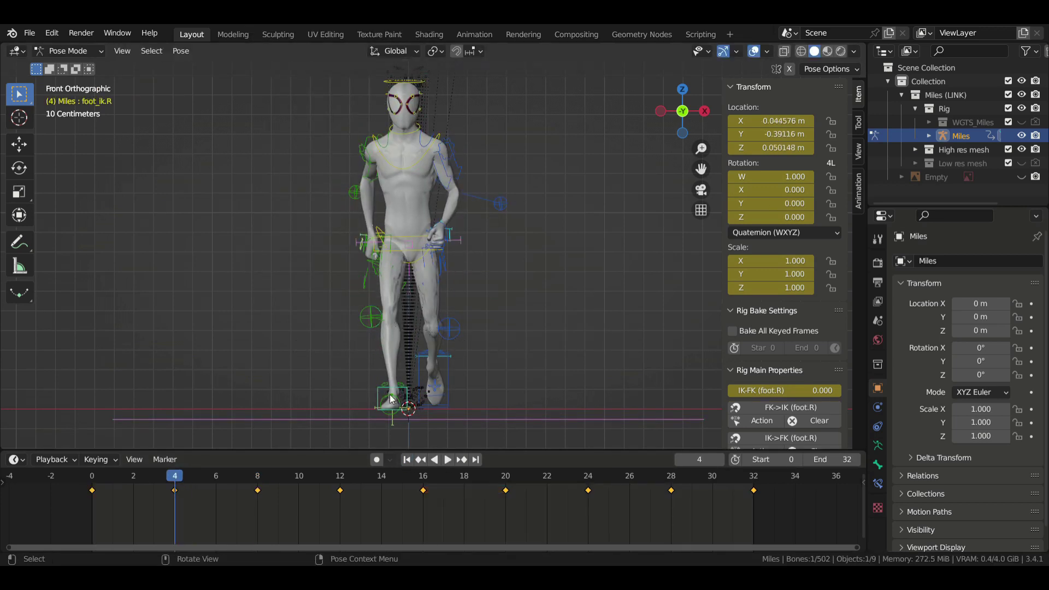
key(g)
click(396, 399)
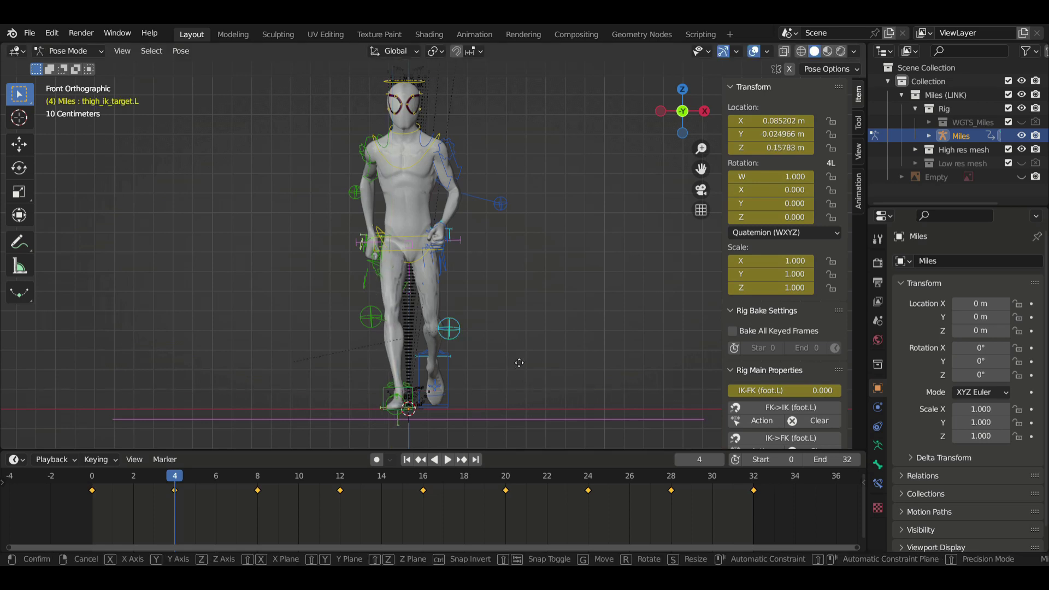
click(449, 328)
key(g)
click(528, 353)
Step: At frame 8, move thigh_ik_target.R to a new position
click(437, 266)
click(377, 248)
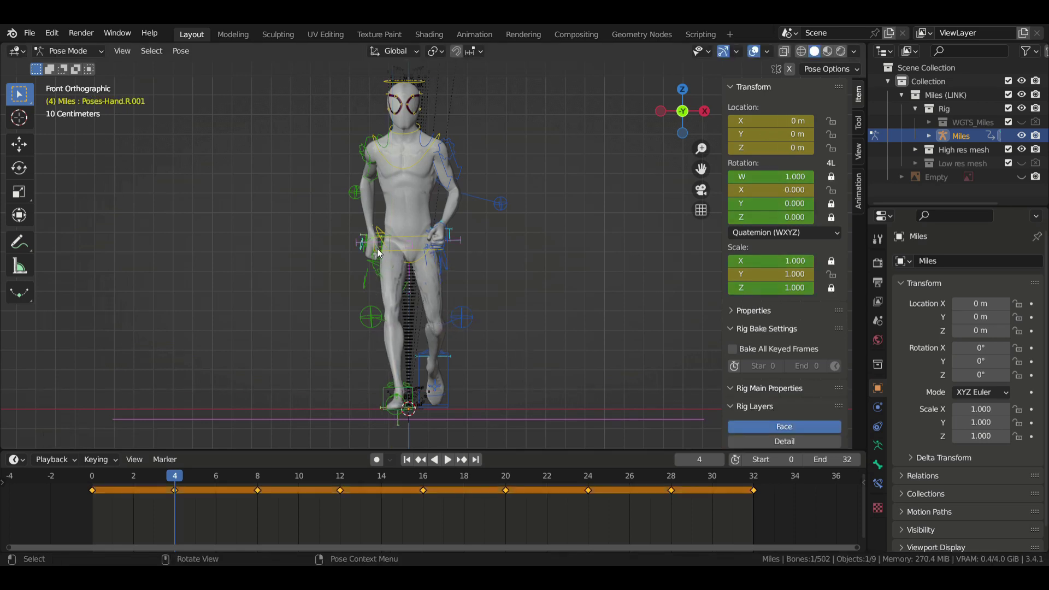
click(367, 253)
key(Up)
click(367, 317)
key(g)
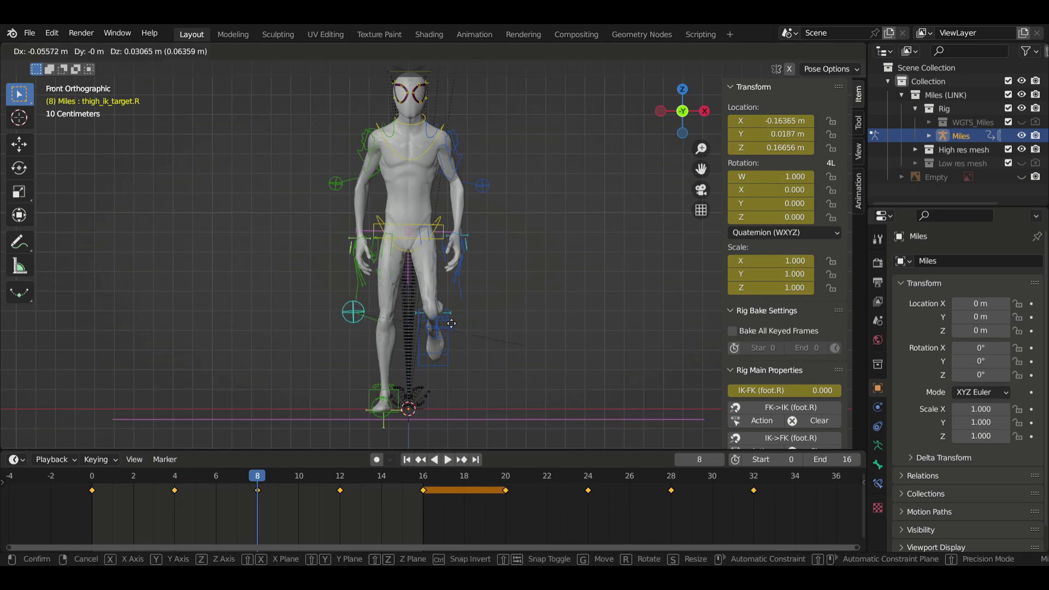
click(449, 319)
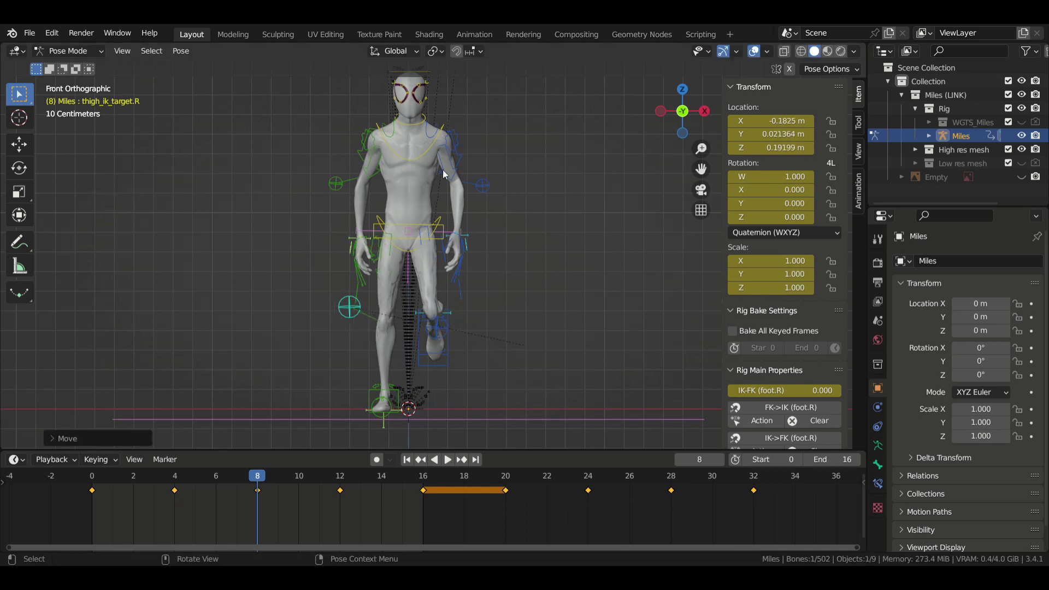
Step: Slide foot_ik.R along X and move thigh_ik_target.L into the passing pose
click(399, 397)
key(g)
key(x)
click(416, 397)
click(437, 334)
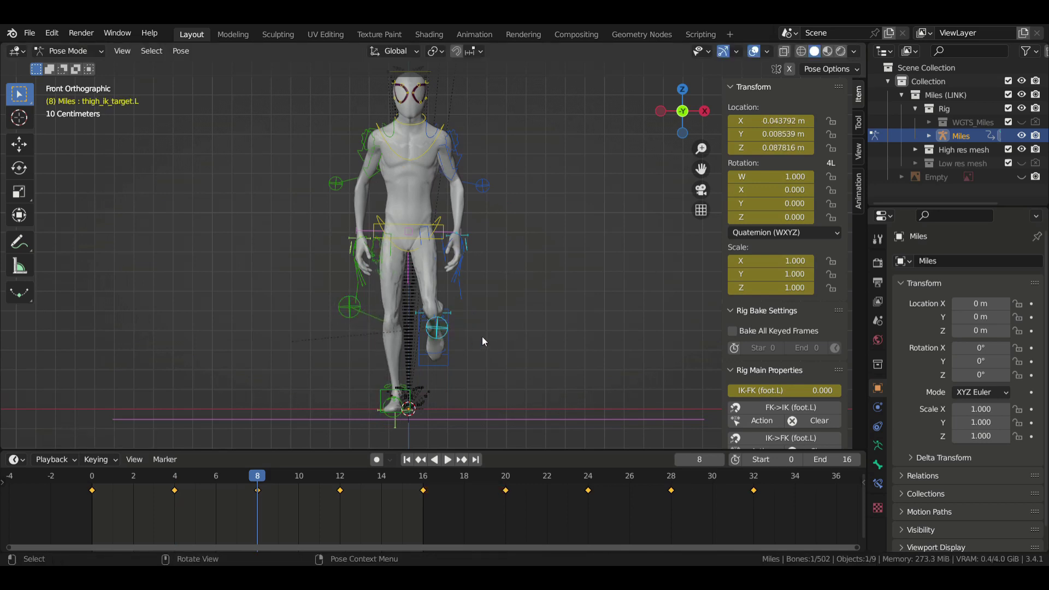
key(g)
click(503, 371)
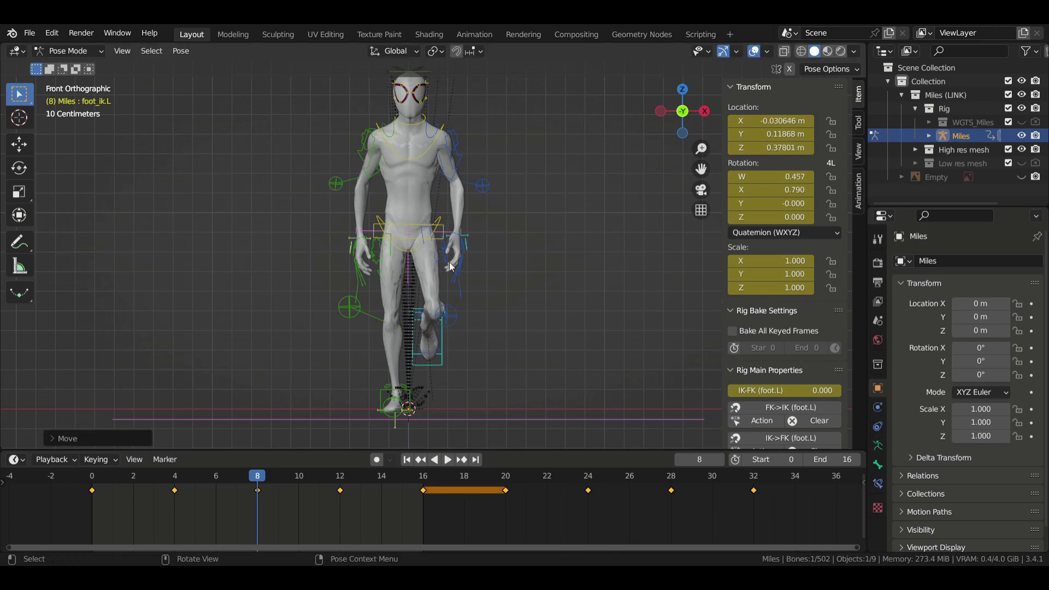
Step: Select all bones, paste the pose flipped at frame 24, and key it
key(a)
key(ctrl+c)
key(Up)
key(Up)
key(Up)
key(Up)
click(180, 51)
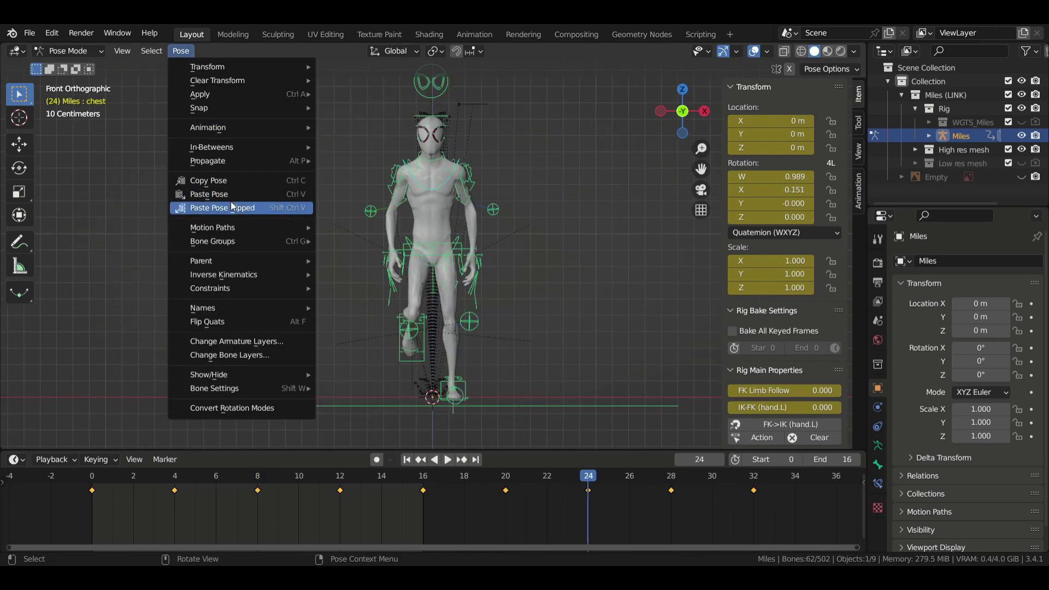
click(230, 204)
key(i)
click(411, 302)
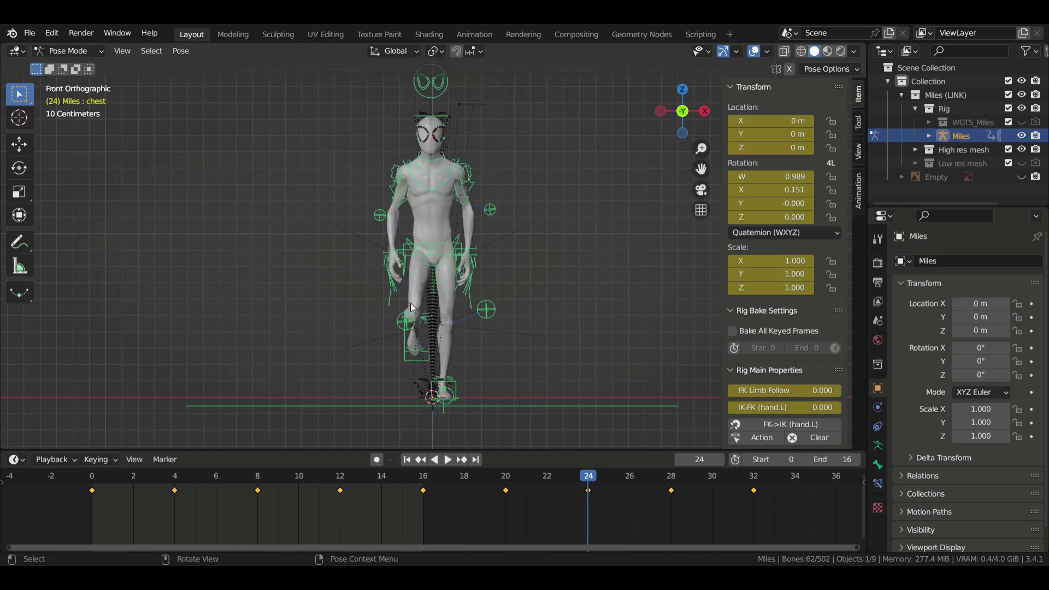
Step: Copy the frame 12 pose and key it mirrored at frame 28
click(339, 476)
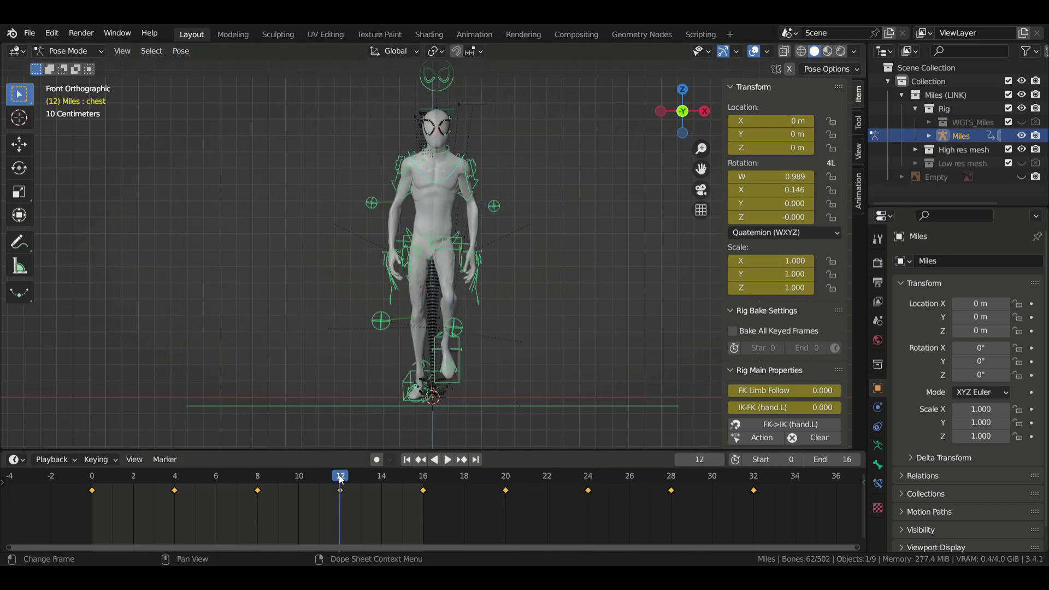
click(180, 51)
click(223, 182)
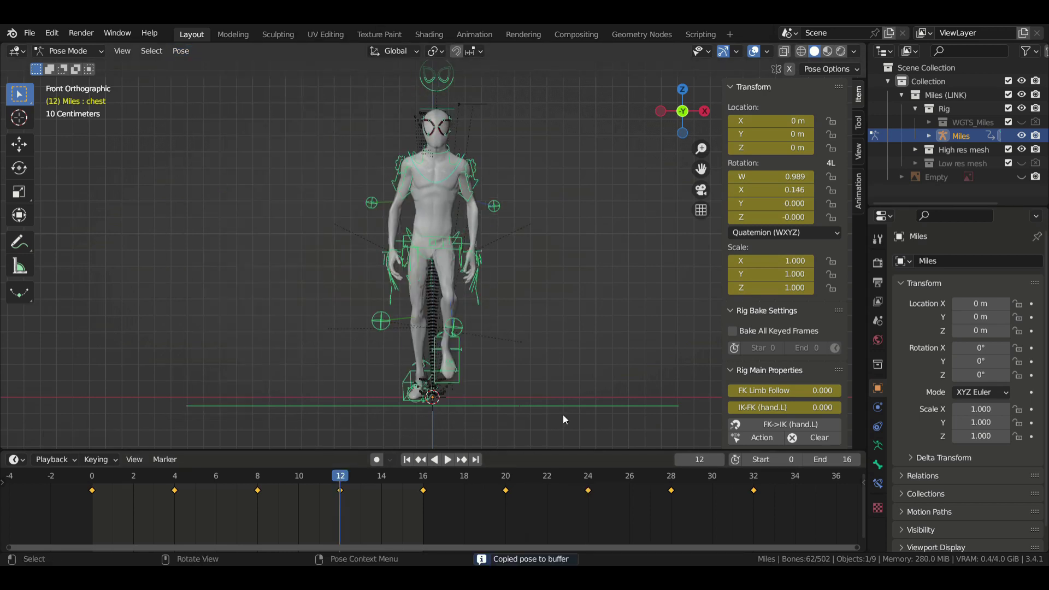
click(675, 480)
click(181, 51)
click(241, 208)
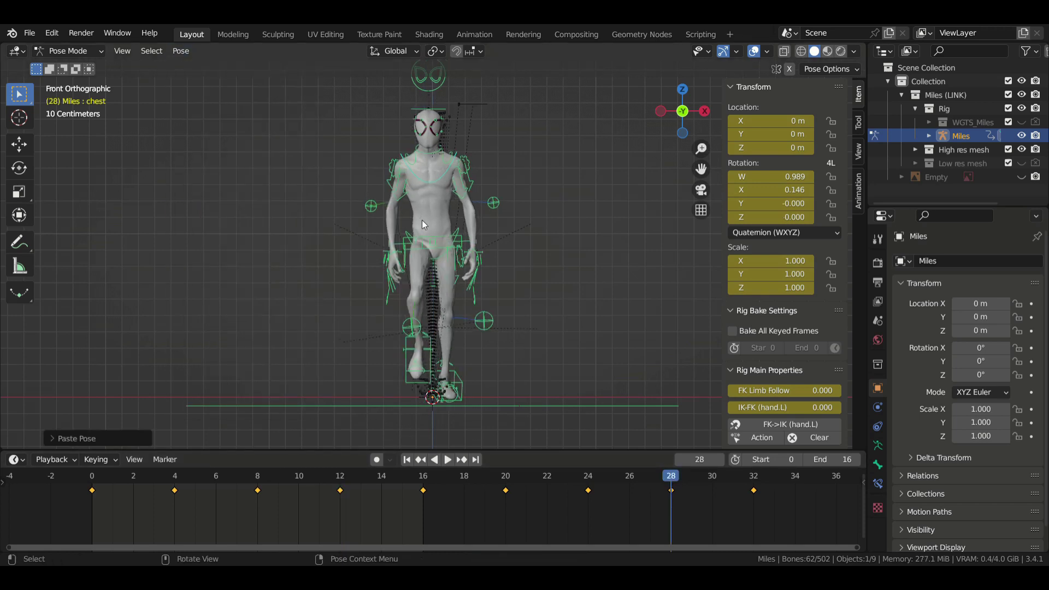
key(i)
click(380, 306)
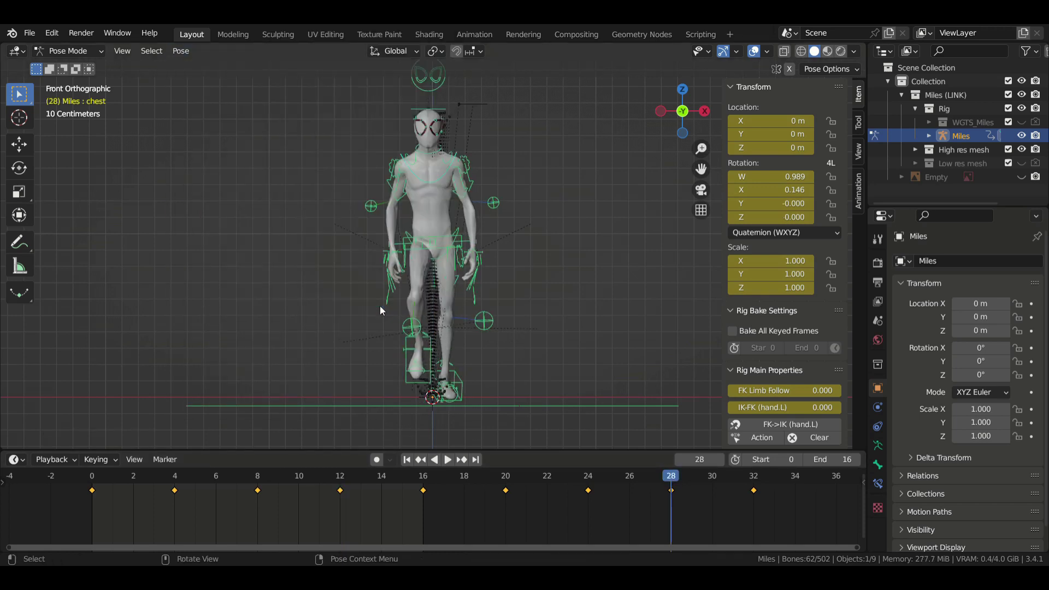
Step: Key the frame 0 pose at frame 32, set the end frame to 32, and play
middle_drag(307, 262, 270, 247)
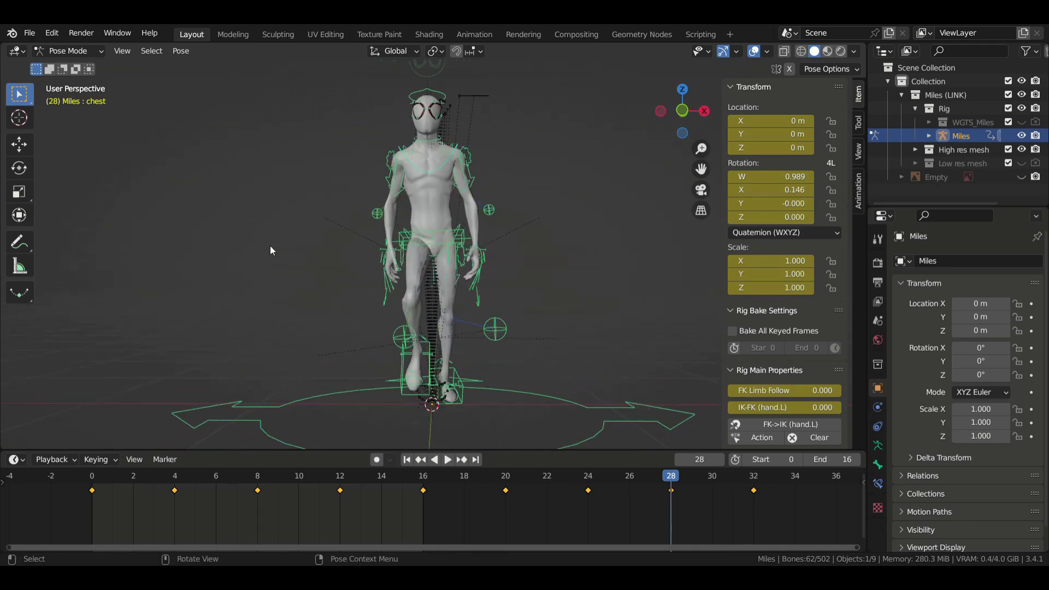
key(KP_1)
click(406, 459)
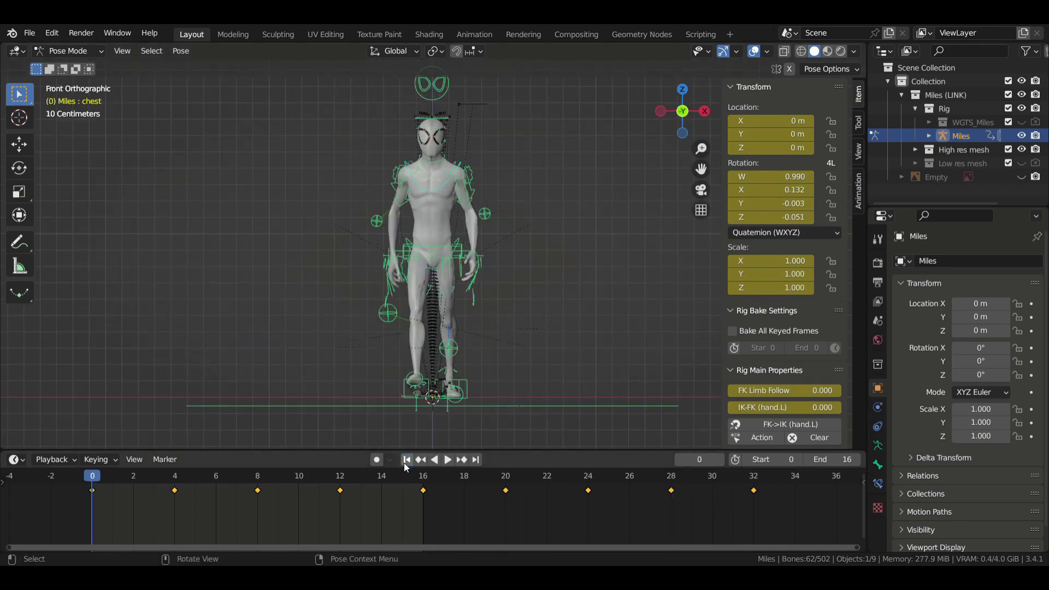
click(181, 51)
click(227, 181)
click(754, 476)
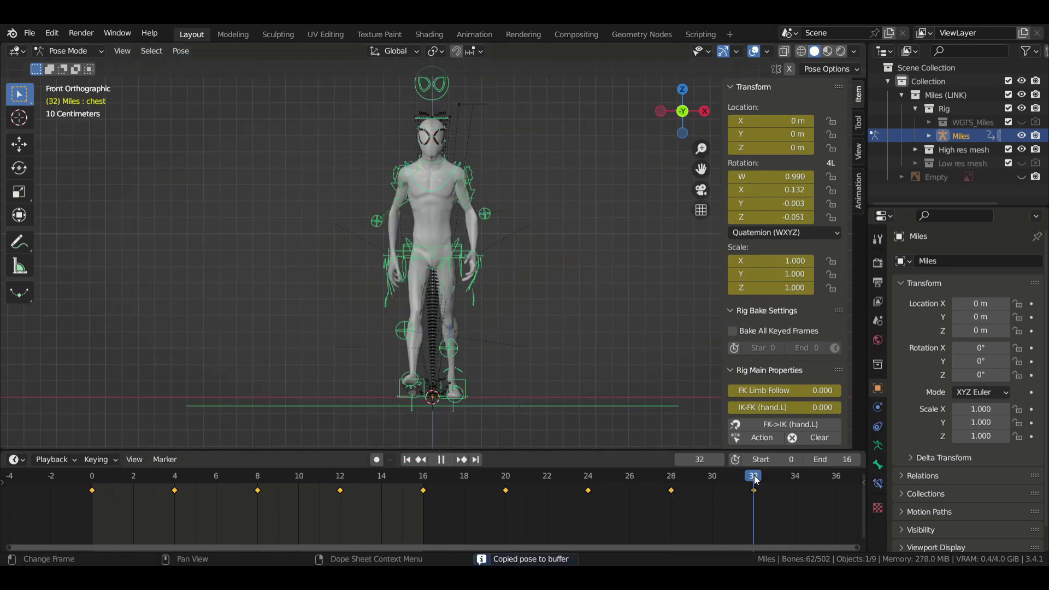
click(189, 53)
click(227, 194)
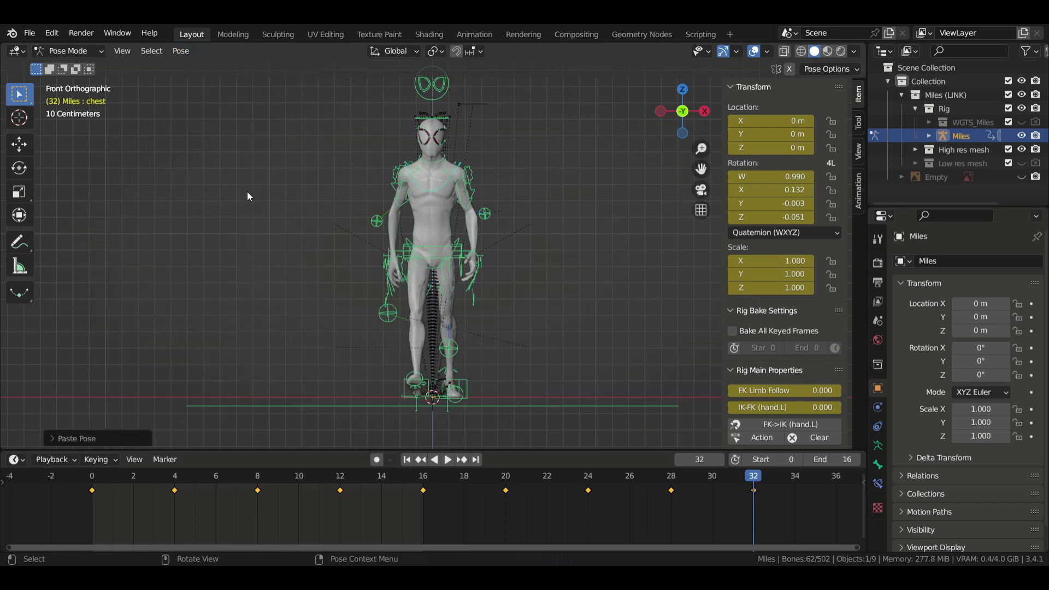
key(i)
click(395, 308)
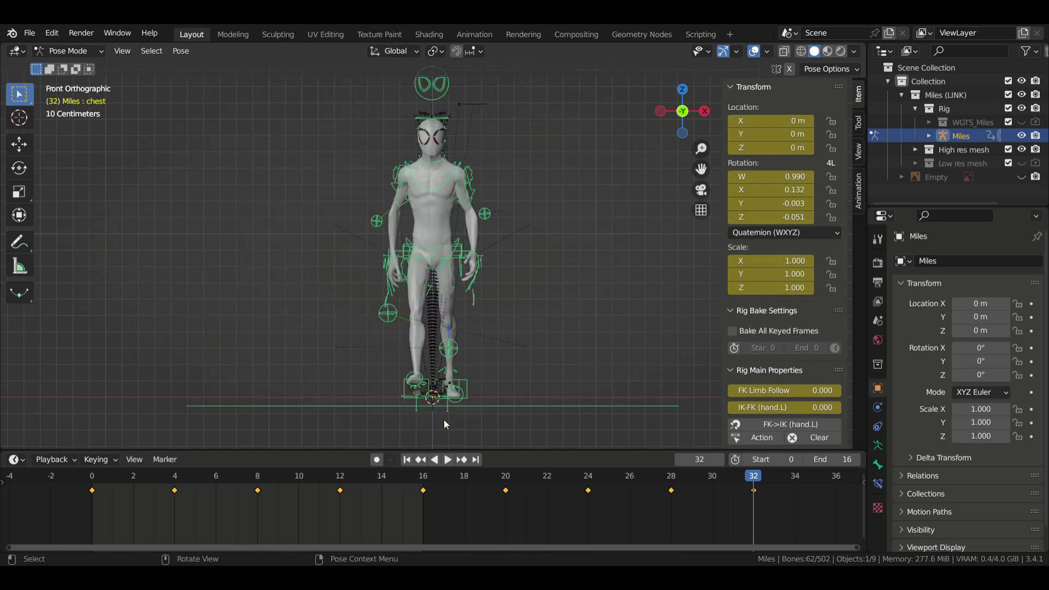
key(ctrl+End)
key(space)
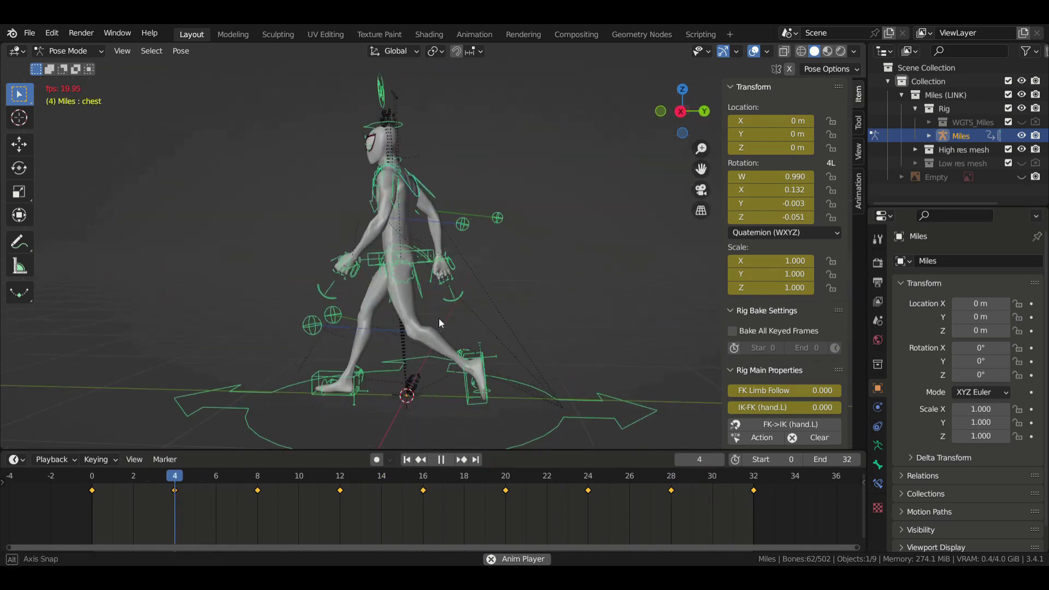
Step: Orbit around the walking character, then settle on the Right Orthographic side view
middle_drag(438, 318, 453, 333)
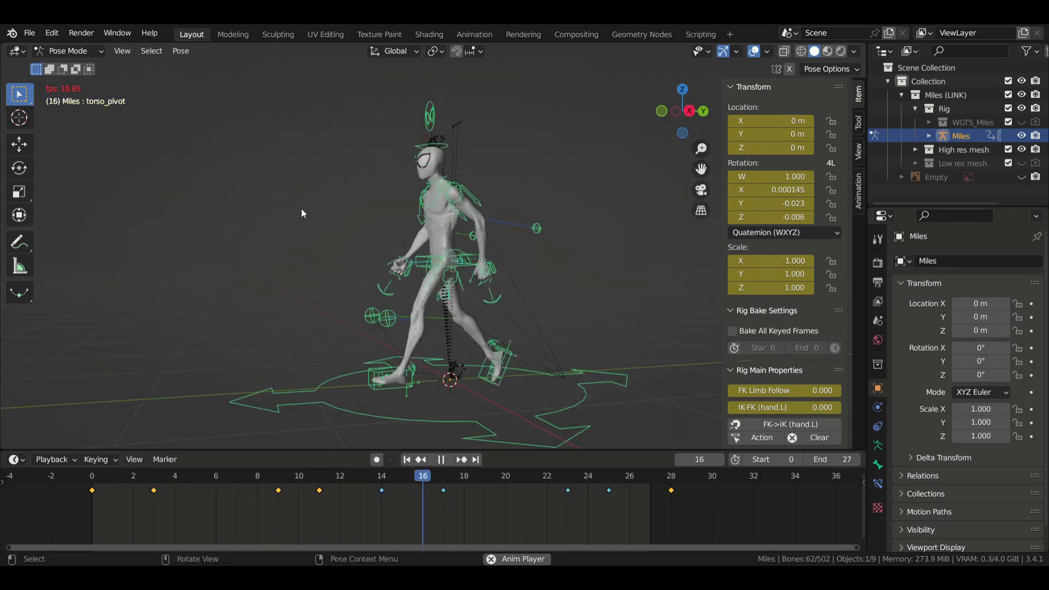
key(KP_3)
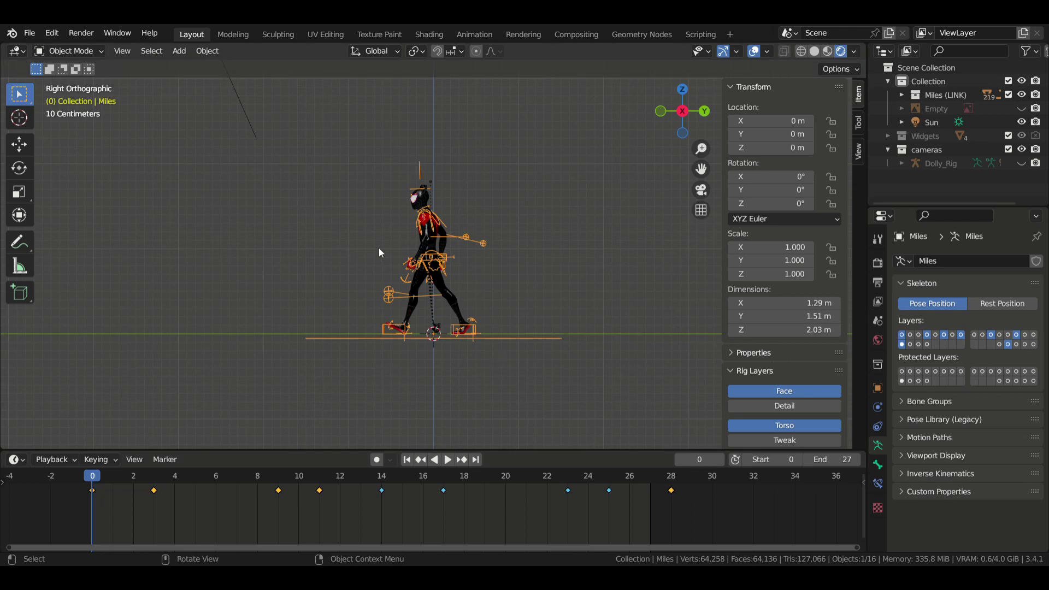
Step: Switch the rig to Pose Mode and select all its bones
click(61, 52)
click(66, 96)
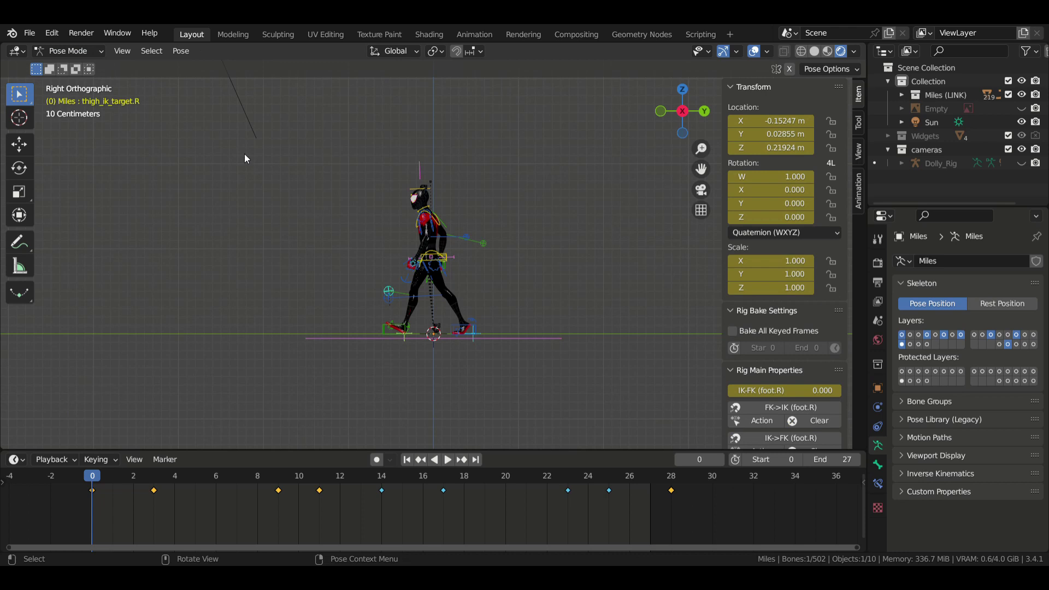
click(476, 331)
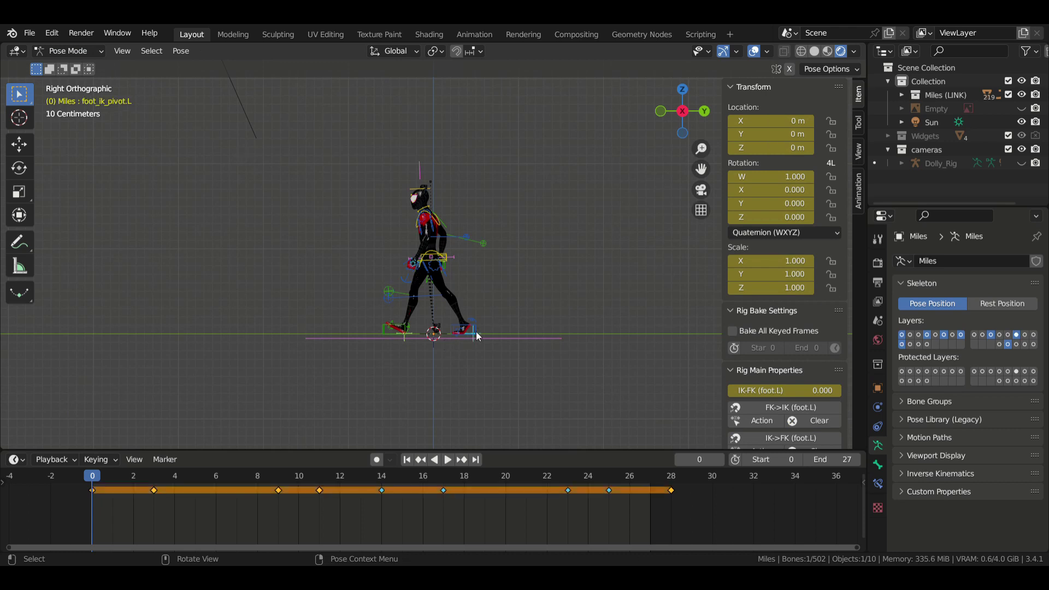
key(a)
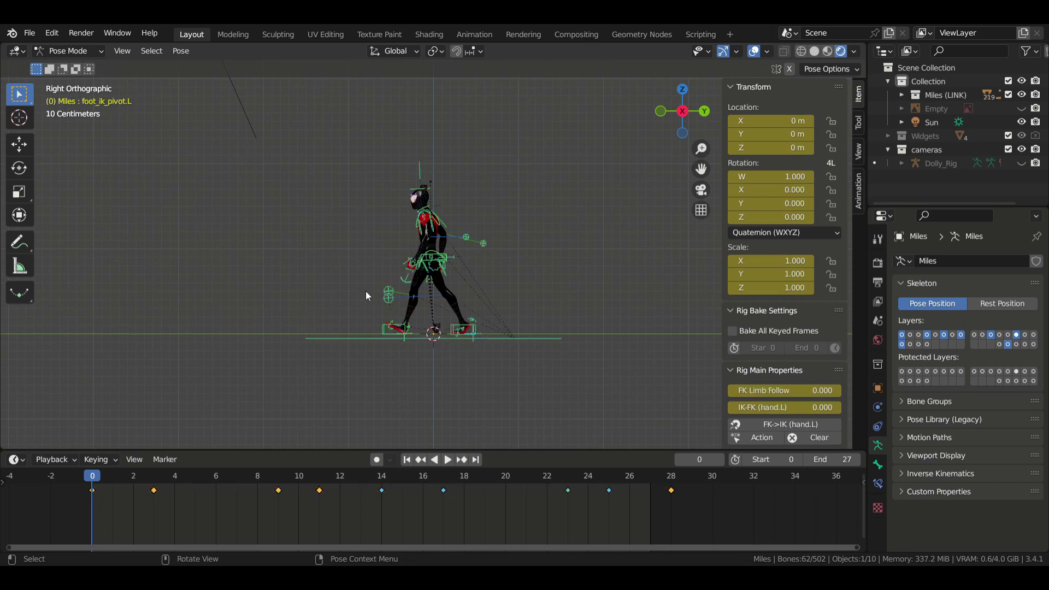
Step: Bake the action over frames 0–27 with a frame step of 2
click(189, 51)
mouse_move(244, 127)
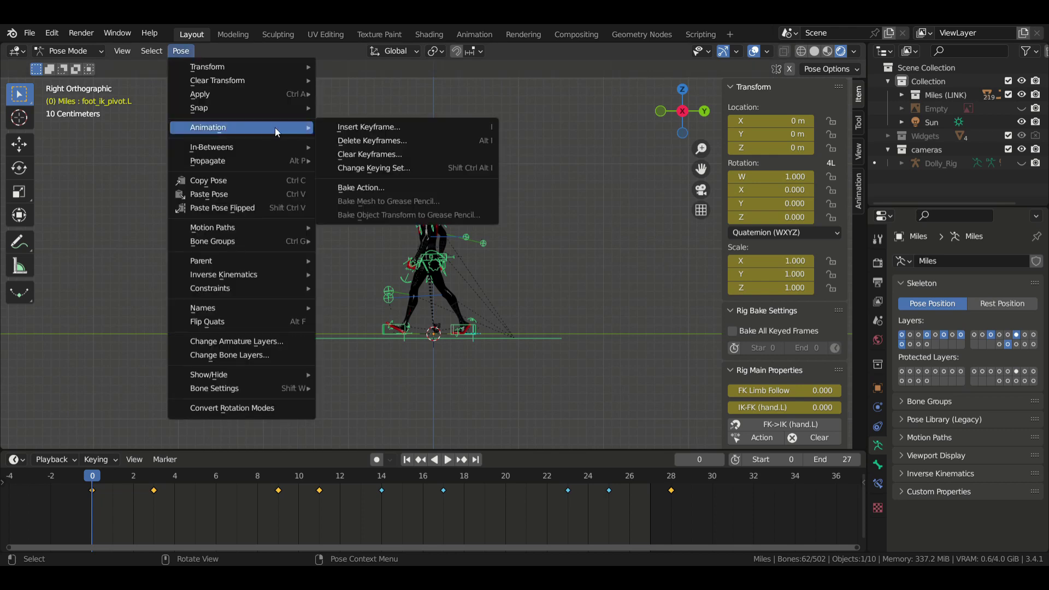
click(356, 188)
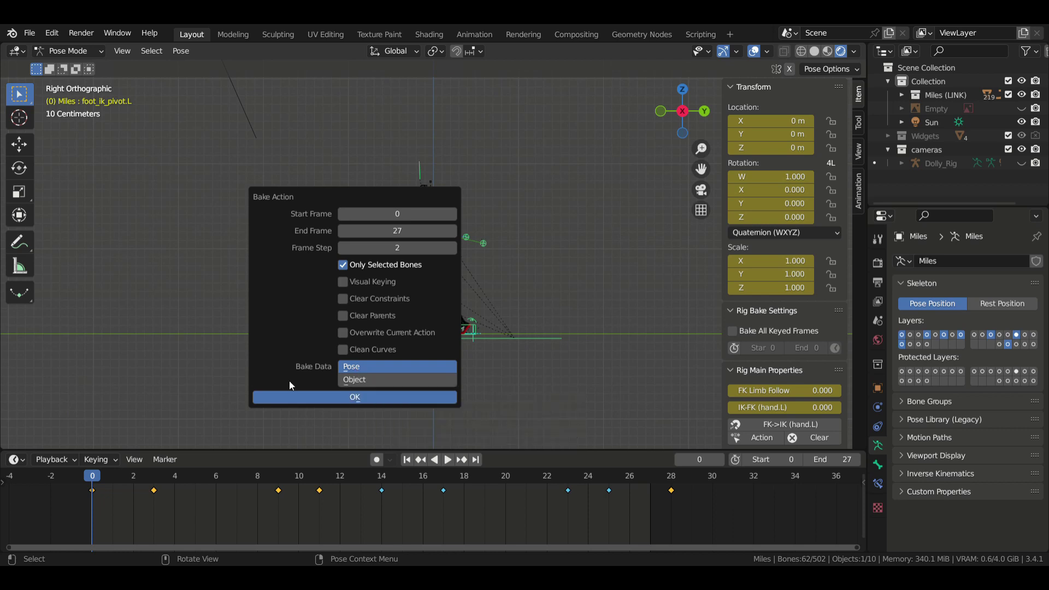
click(299, 399)
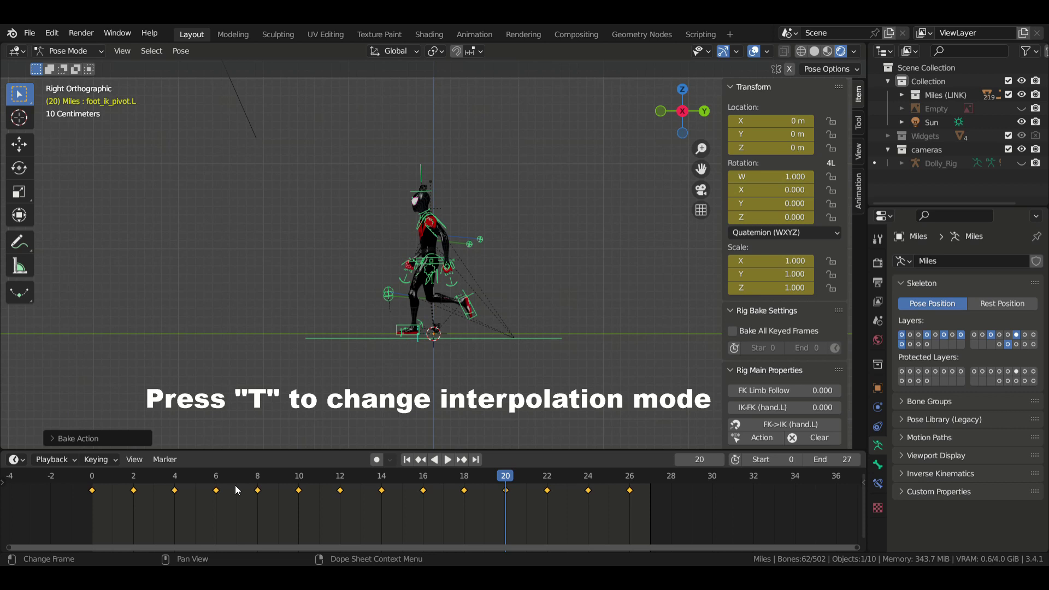
Step: Set all keys to Constant interpolation and play the stepped walk from the first frame
key(t)
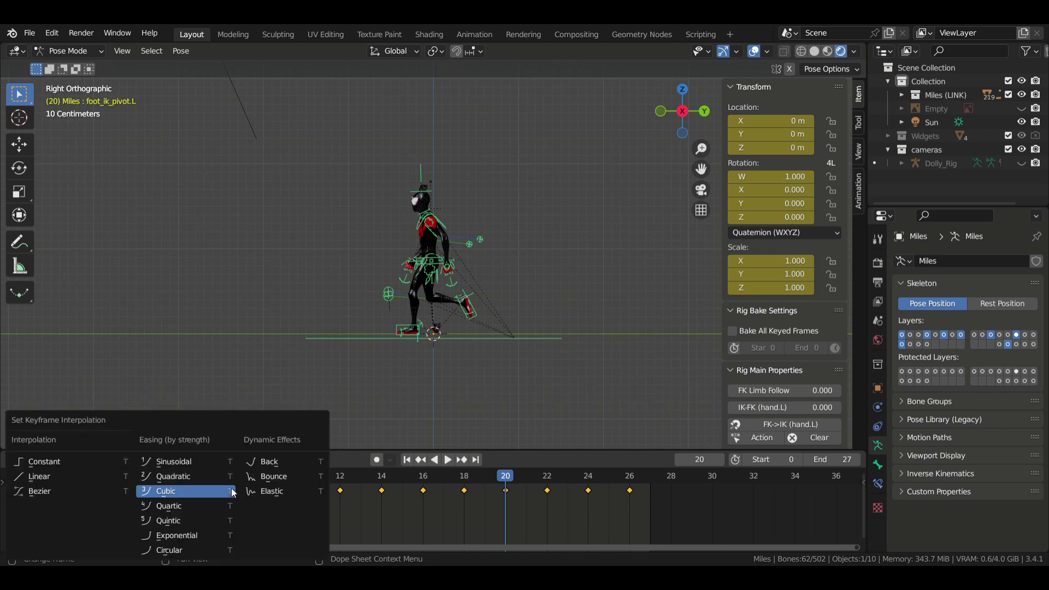
click(91, 464)
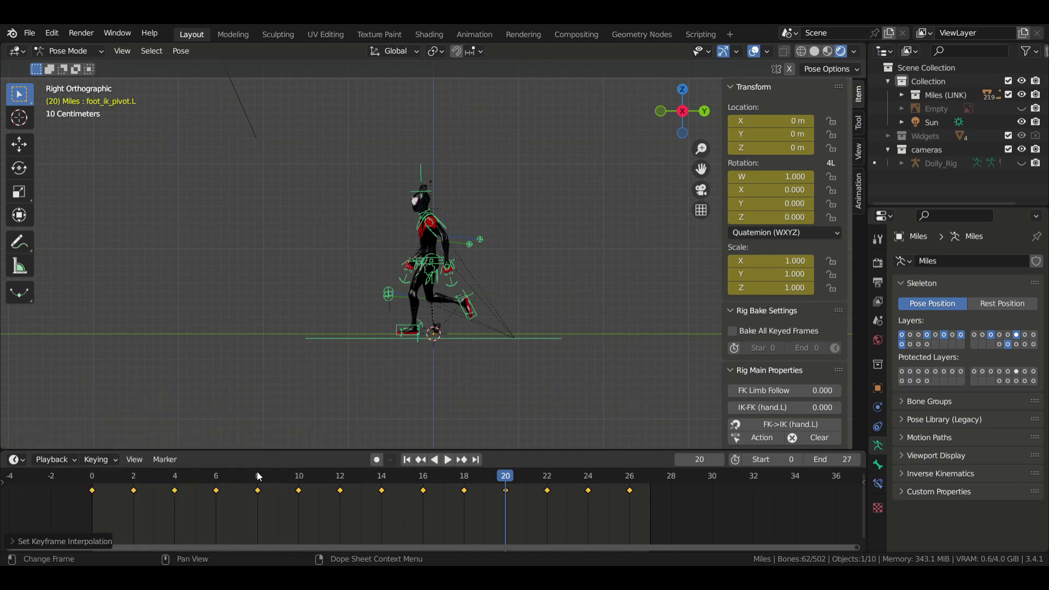
click(407, 460)
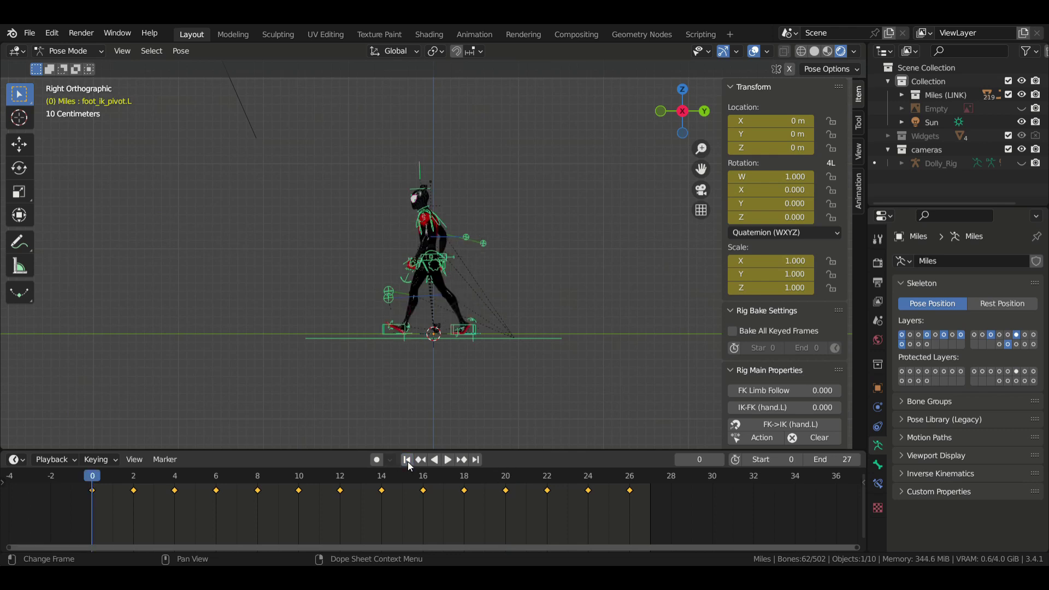
click(448, 461)
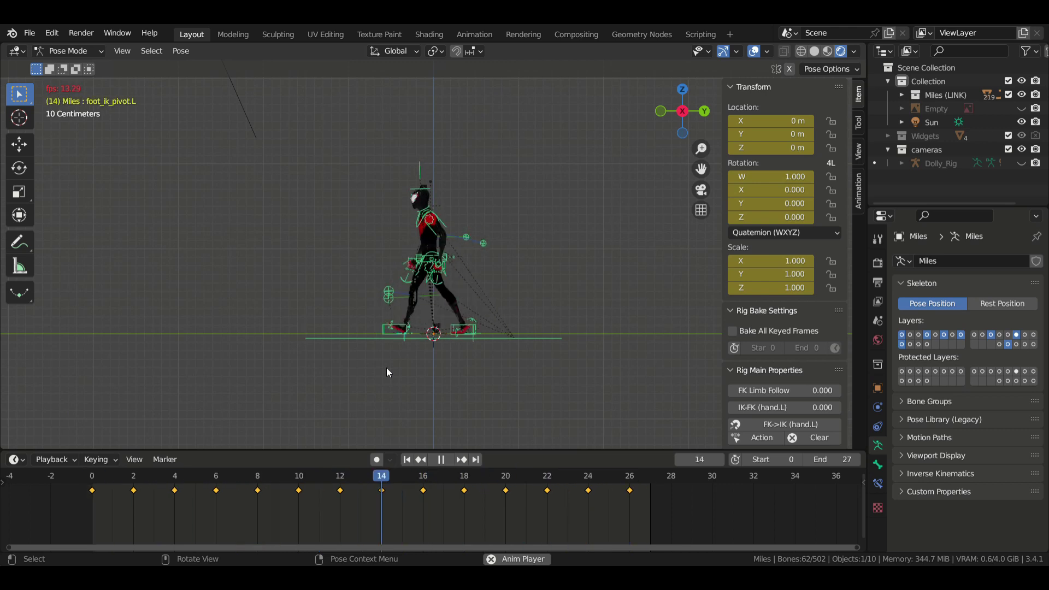
click(440, 460)
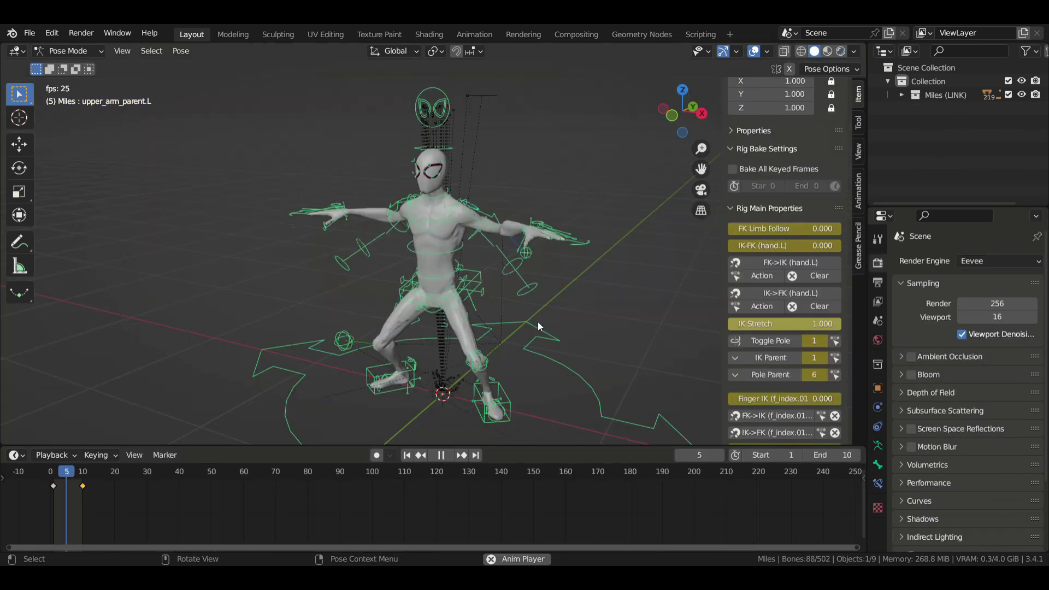
Step: Stop the dance playback and turn the bottom panel into the Dope Sheet's Action Editor
middle_drag(357, 321, 481, 315)
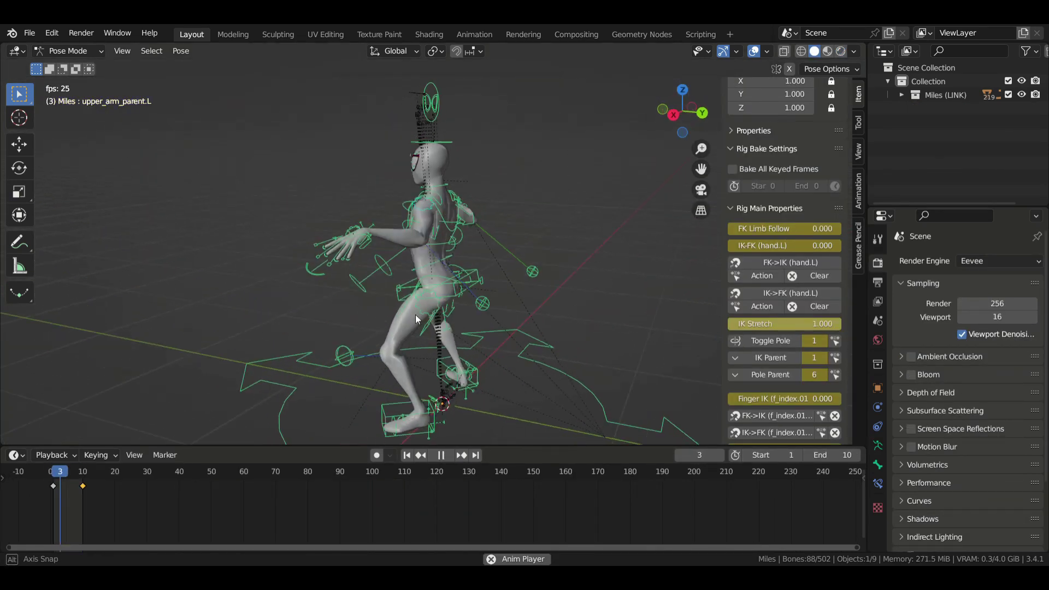
click(442, 456)
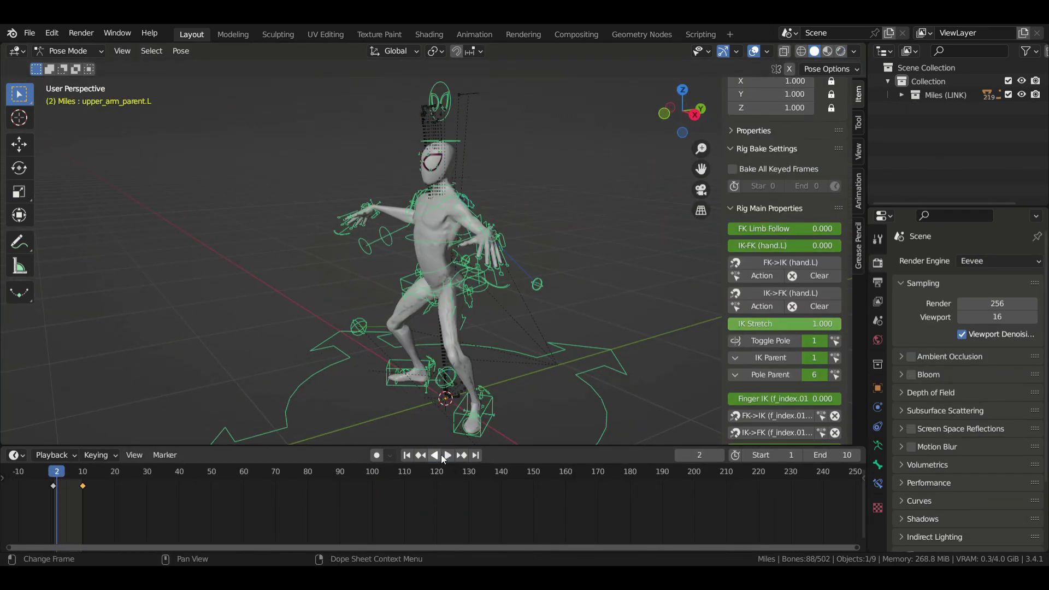
click(18, 455)
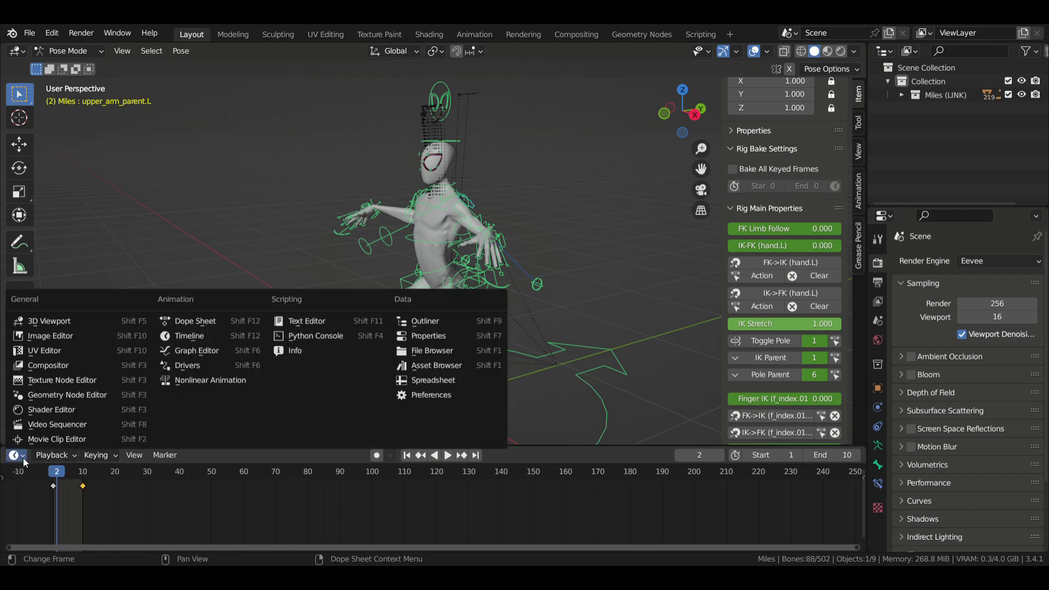
click(195, 321)
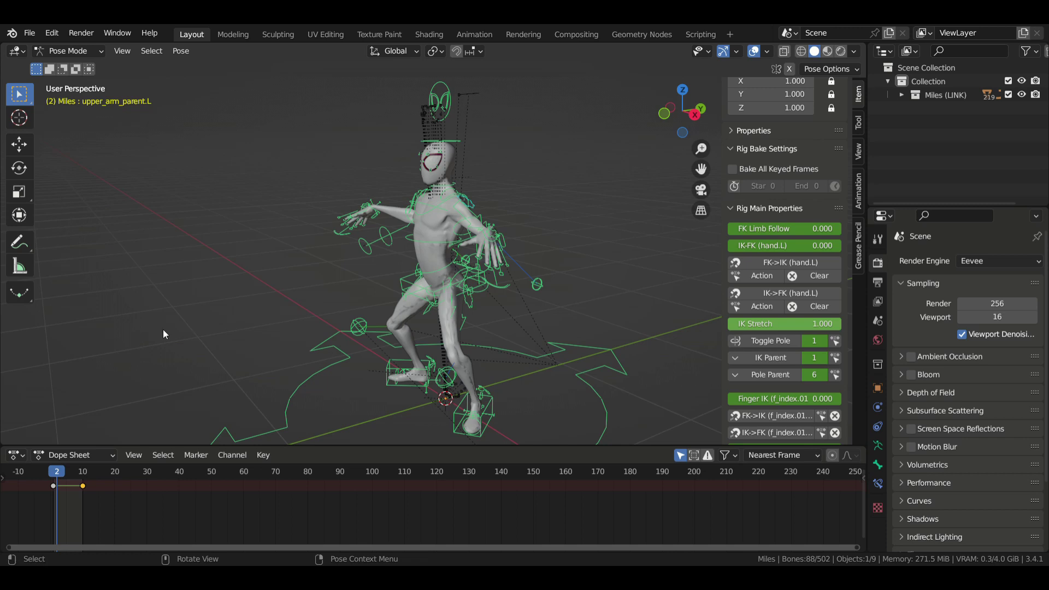
click(55, 454)
click(80, 424)
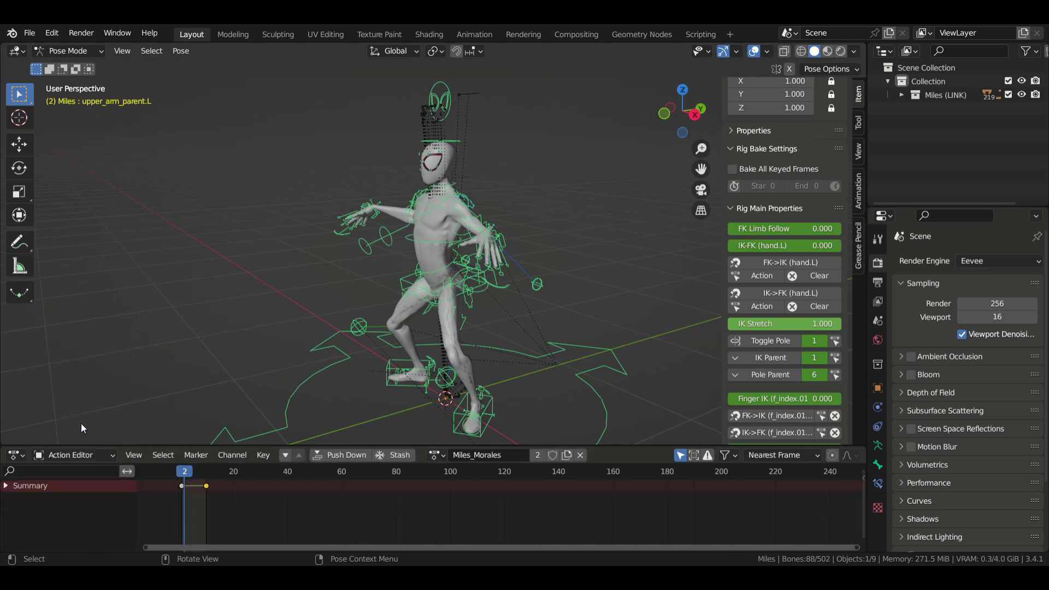
Step: Create a new action named weird-dance and enable its Fake User
click(565, 458)
click(519, 459)
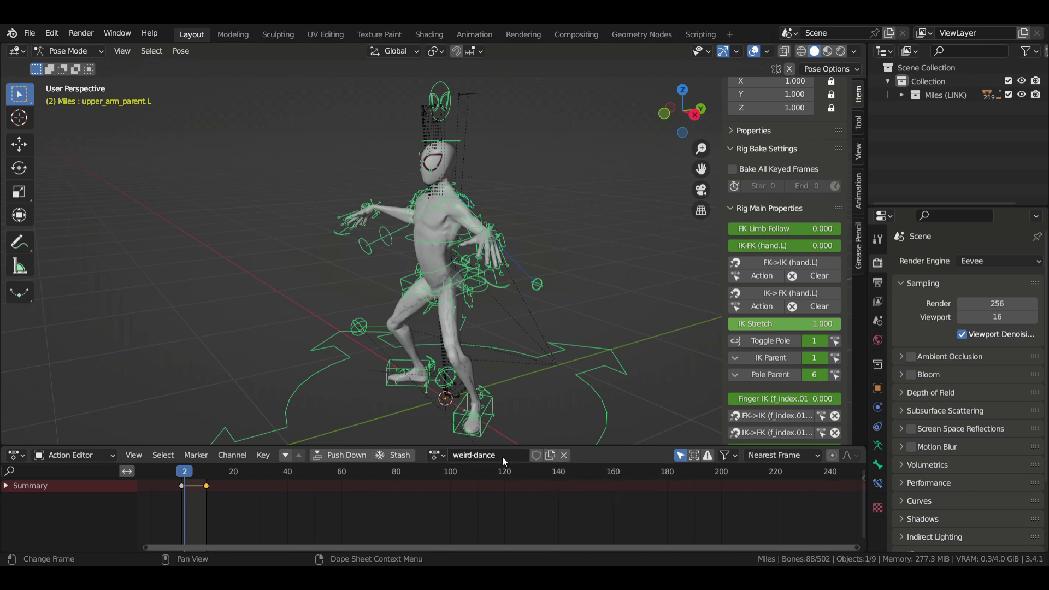
click(538, 456)
click(23, 455)
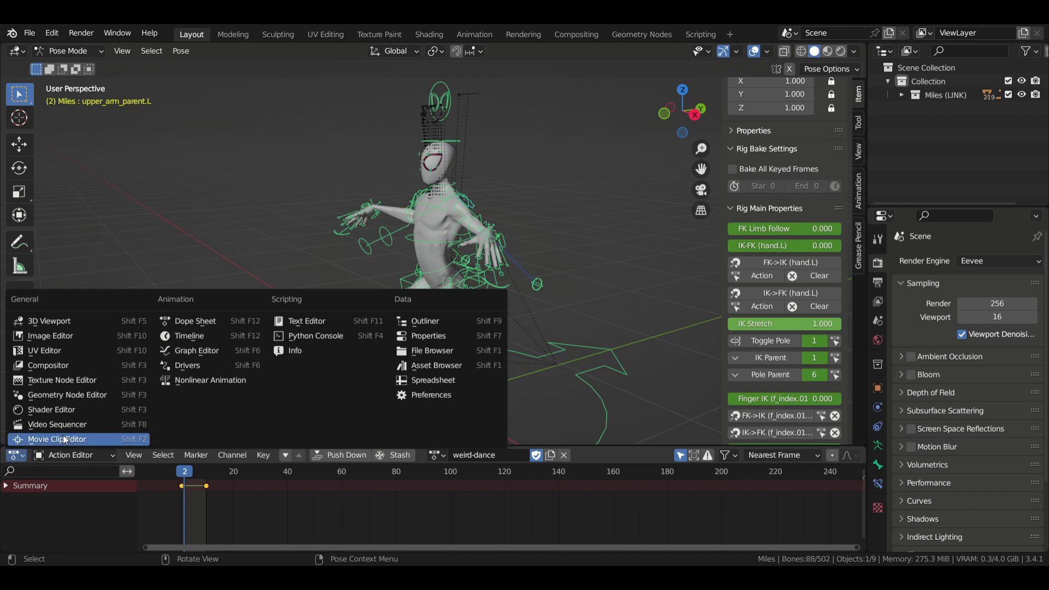
Step: Push the weird-dance action down into an NLA strip and return to the first frame
click(202, 380)
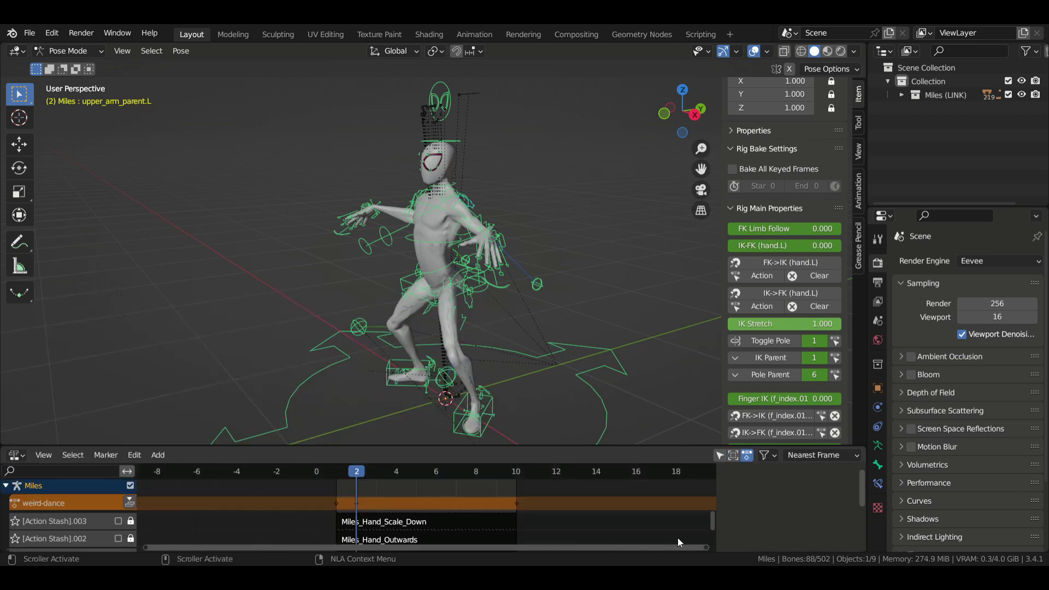
click(129, 501)
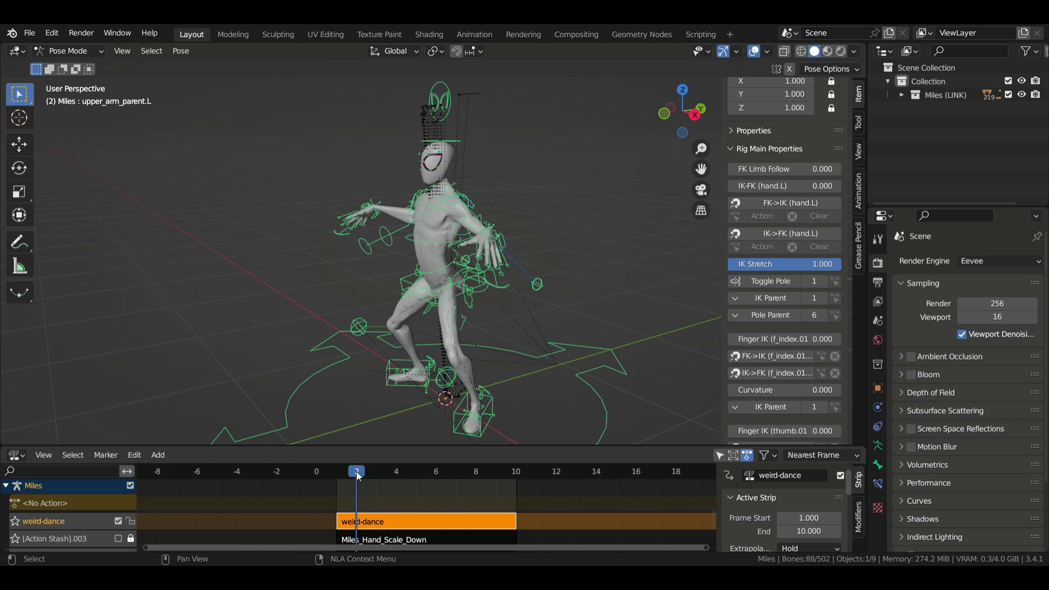
drag(357, 478, 486, 480)
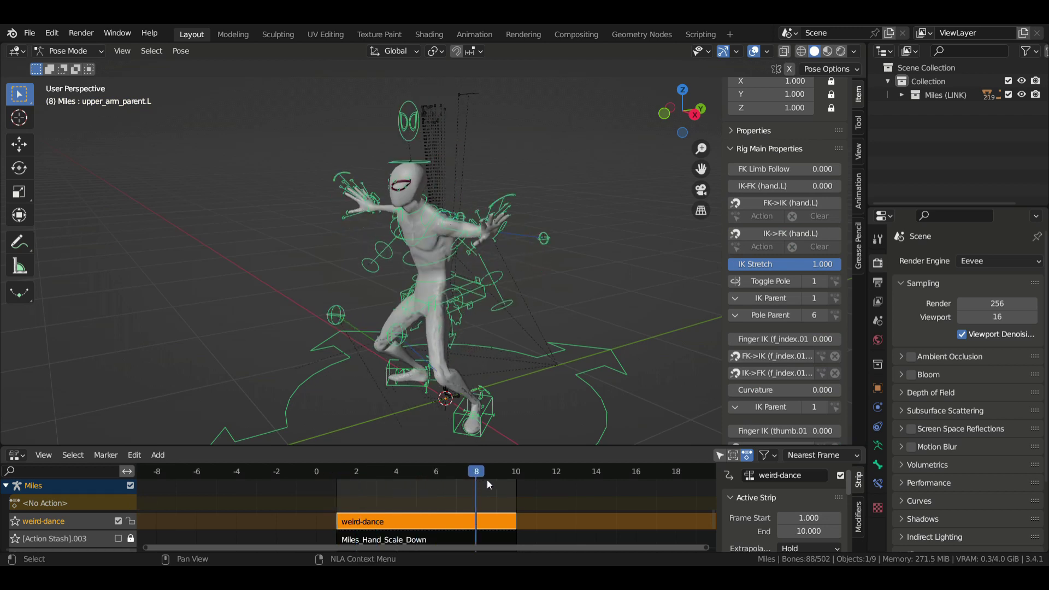
key(shift+Left)
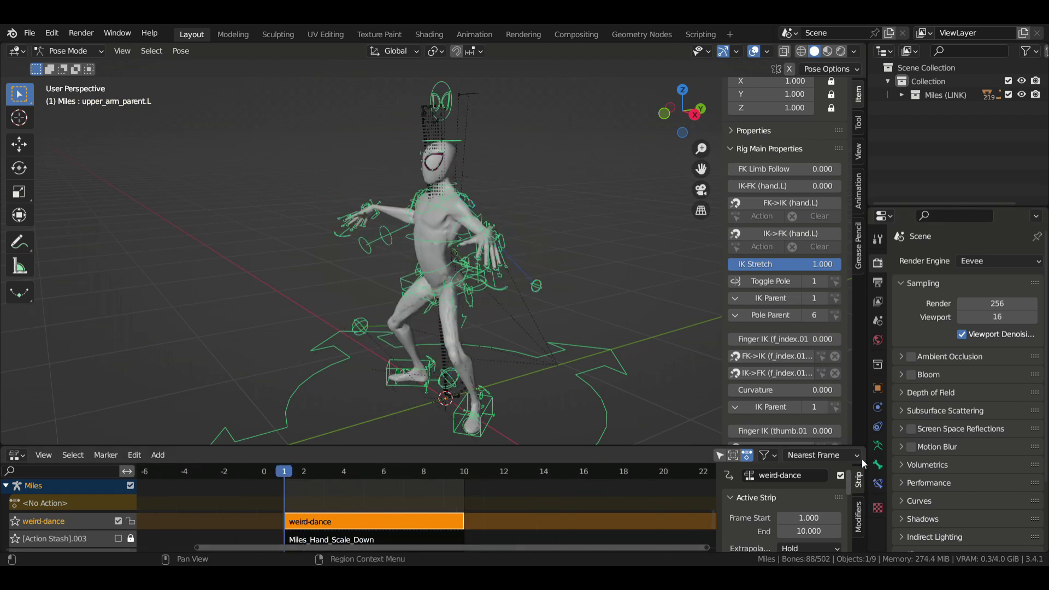
Step: Set the strip's Action Clip Repeat to 3.5
scroll(841, 519, down, 5)
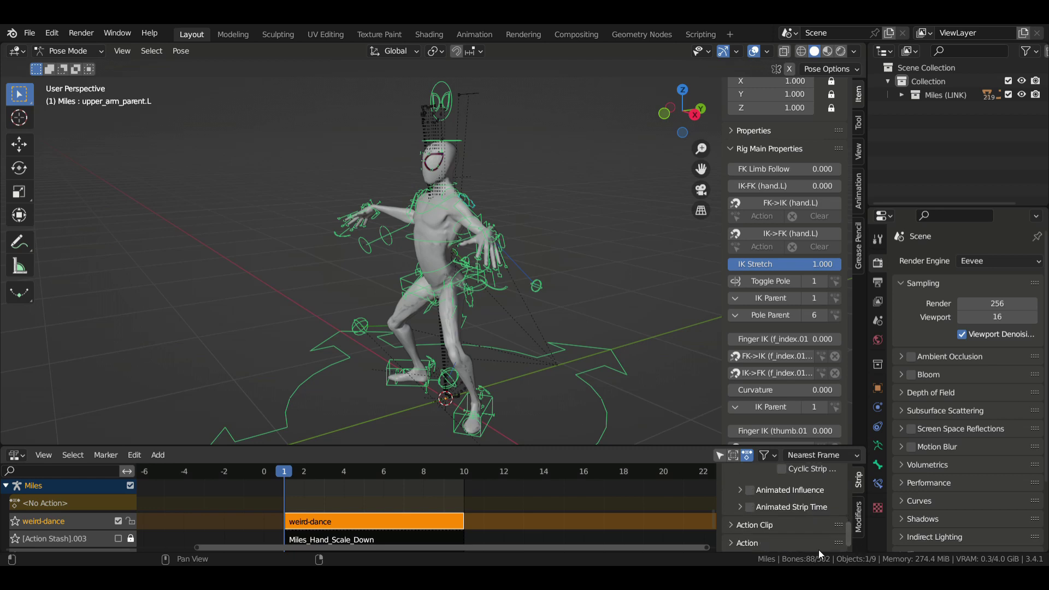
click(731, 525)
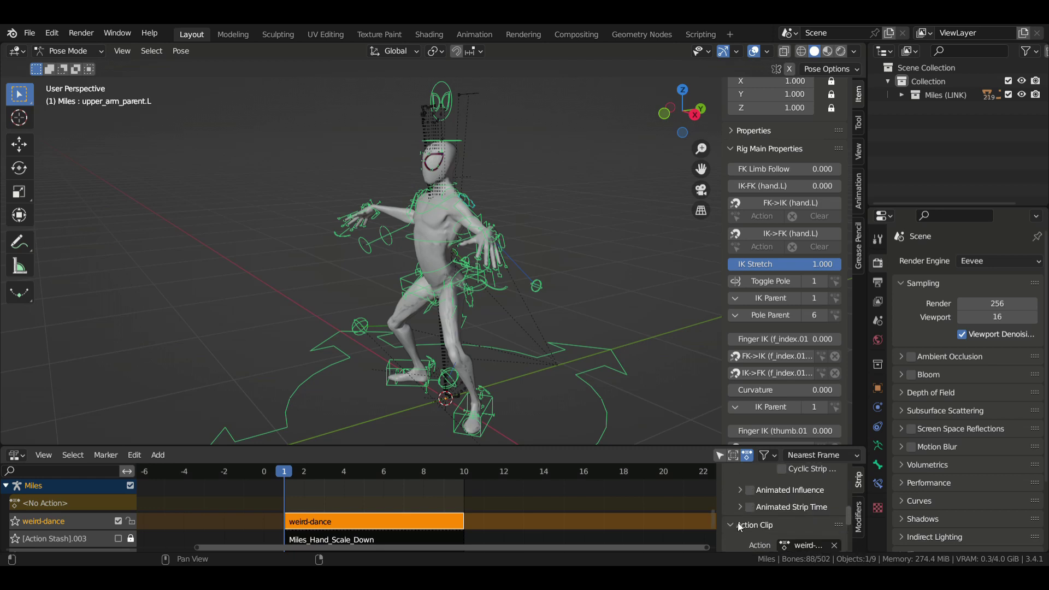
mouse_move(848, 512)
mouse_down()
mouse_move(854, 539)
mouse_move(825, 524)
mouse_move(838, 524)
mouse_up()
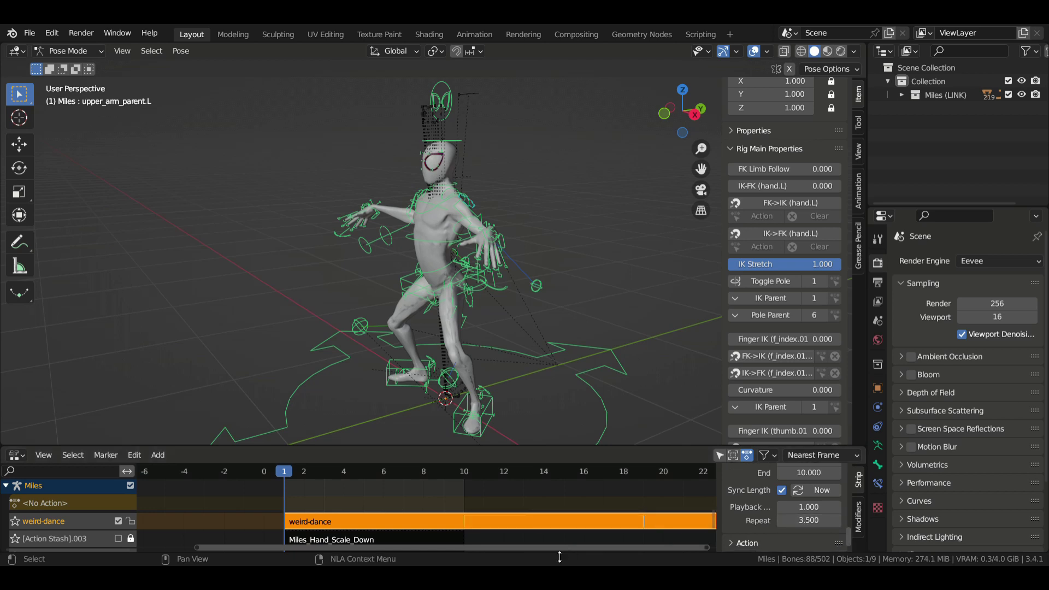
drag(563, 547, 763, 544)
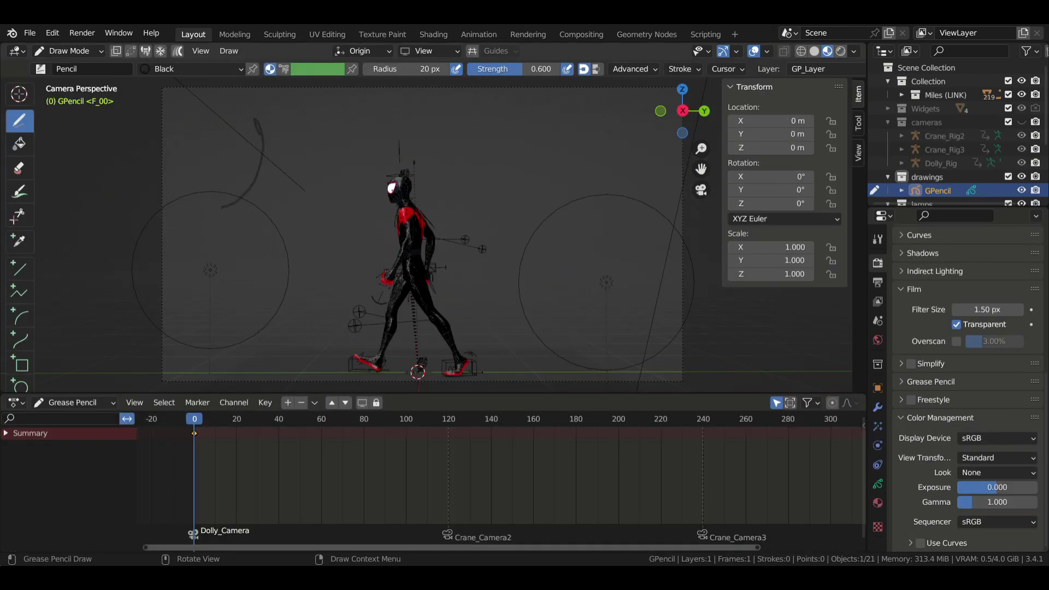
Step: Write 'Draw Stuff' with the Pencil over the camera view, then undo every stroke
drag(278, 146, 326, 170)
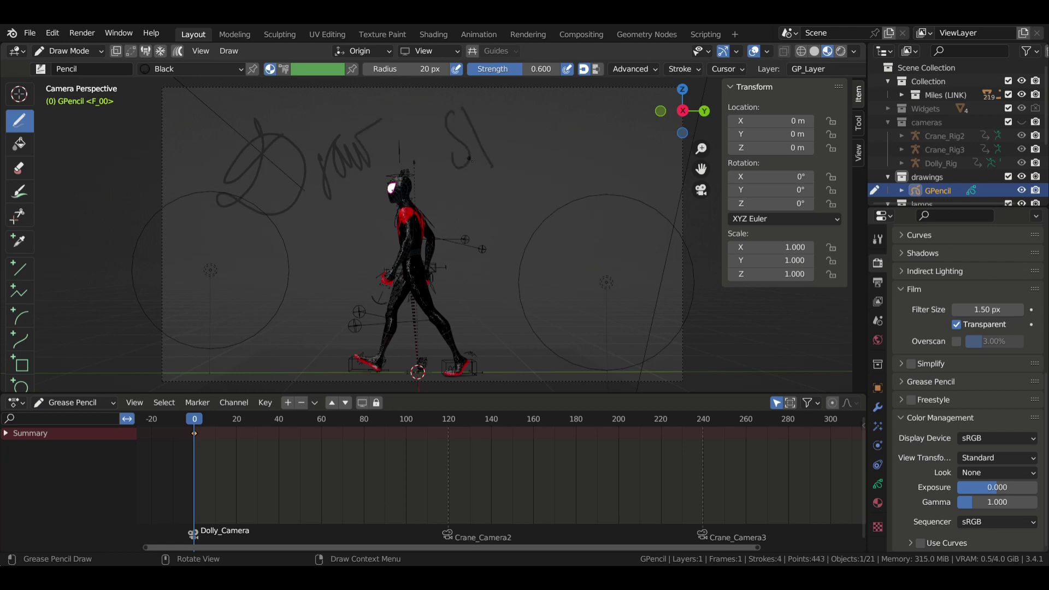
drag(471, 159, 512, 146)
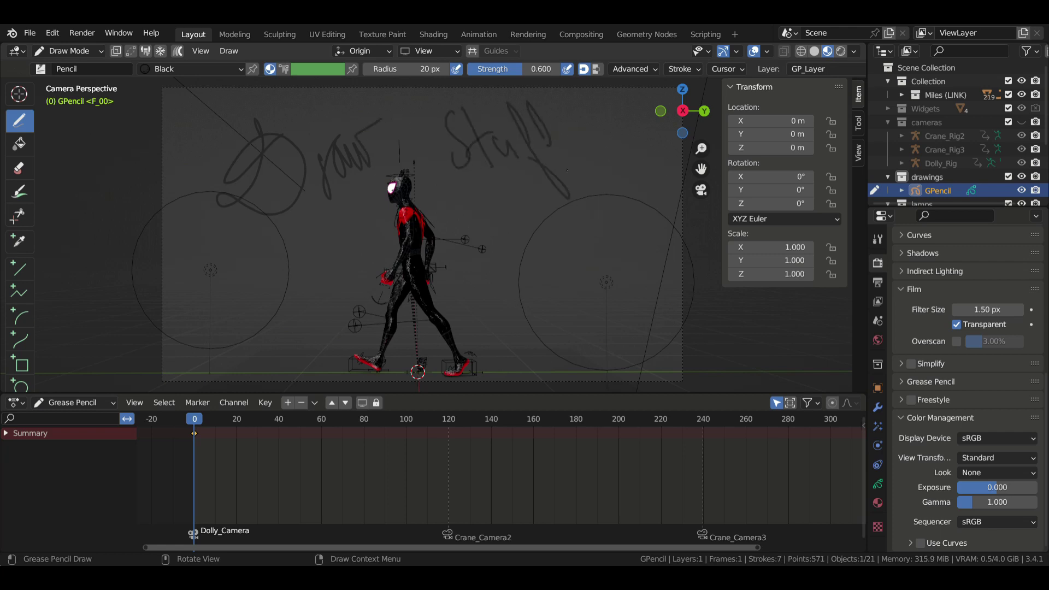
key(ctrl+z)
key(ctrl+z)
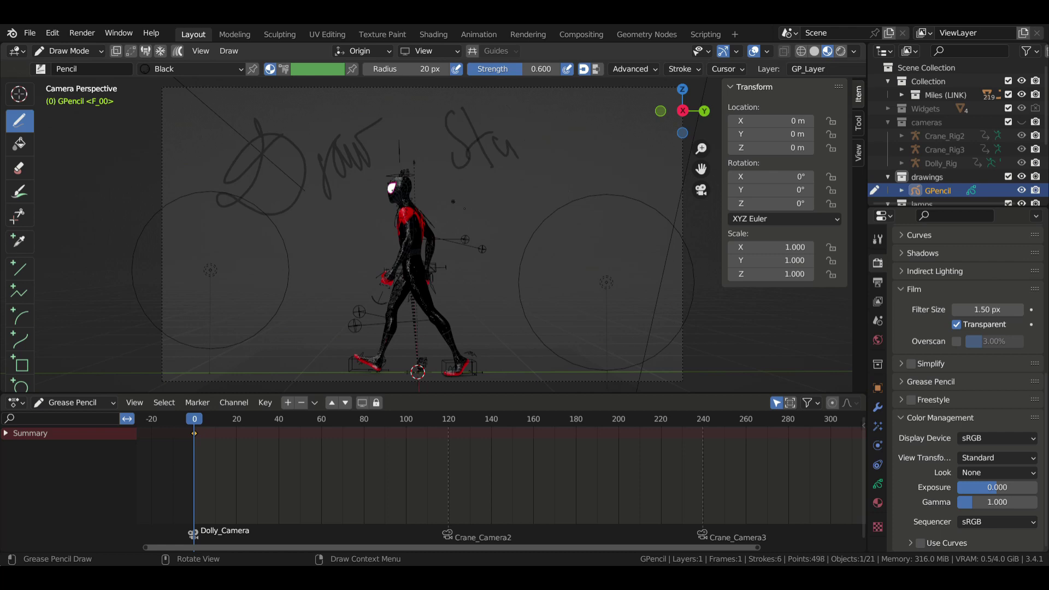
key(ctrl+z)
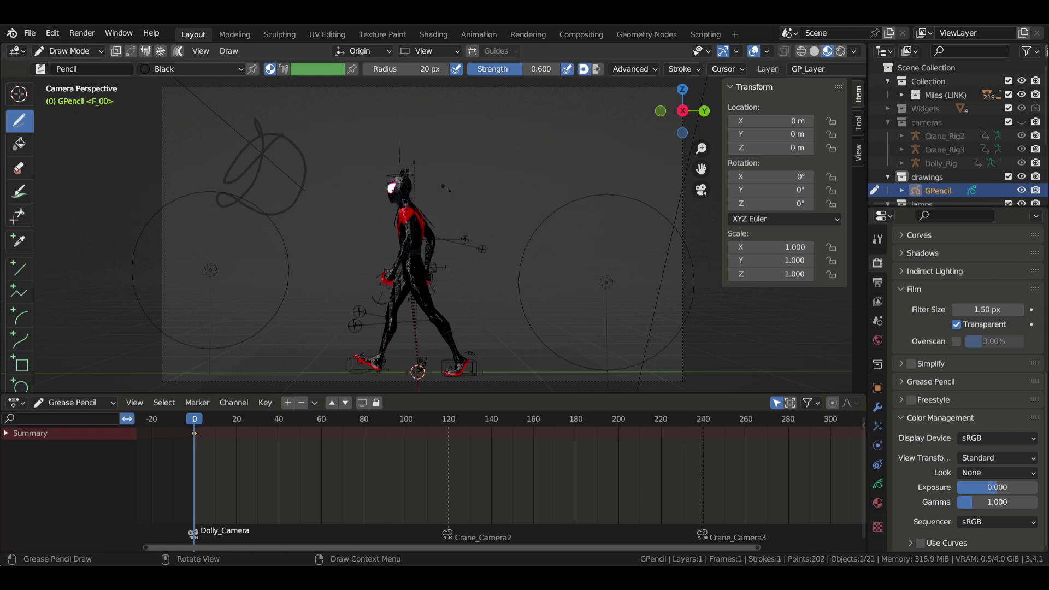
key(ctrl+z)
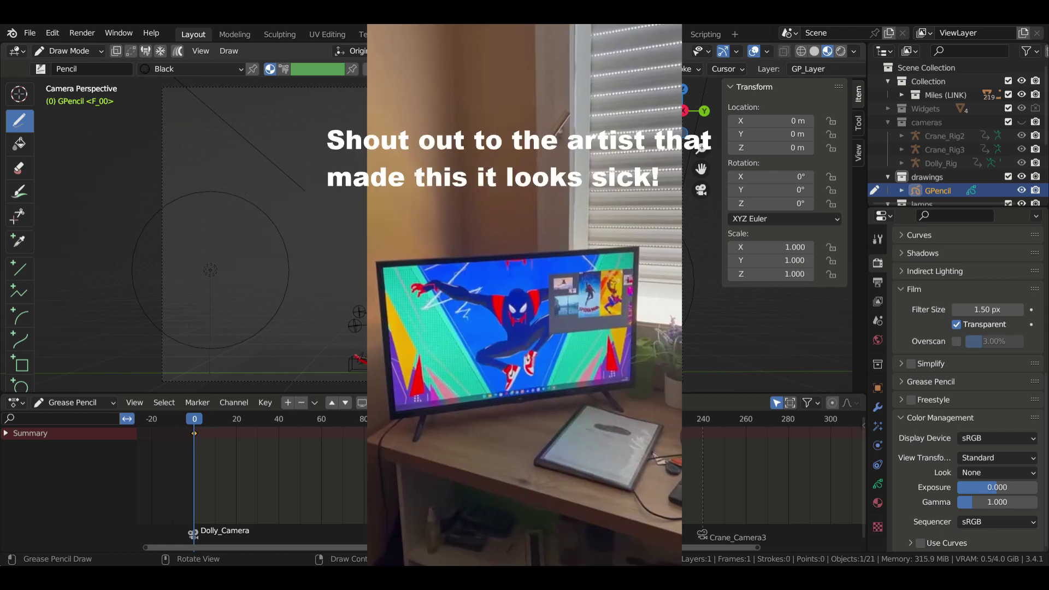
Step: Switch the camera view to Rendered viewport shading
click(839, 51)
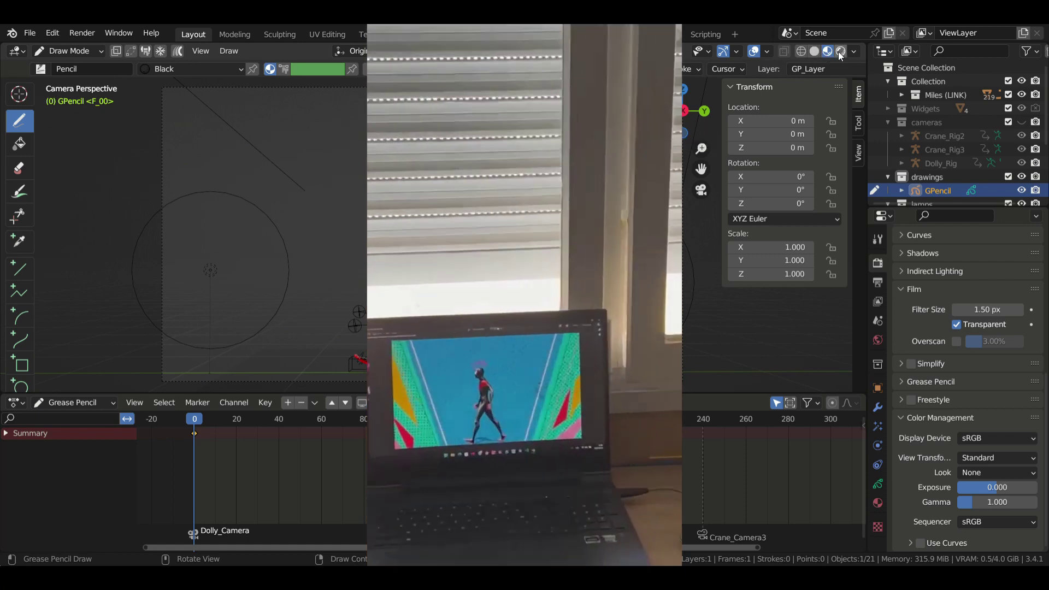